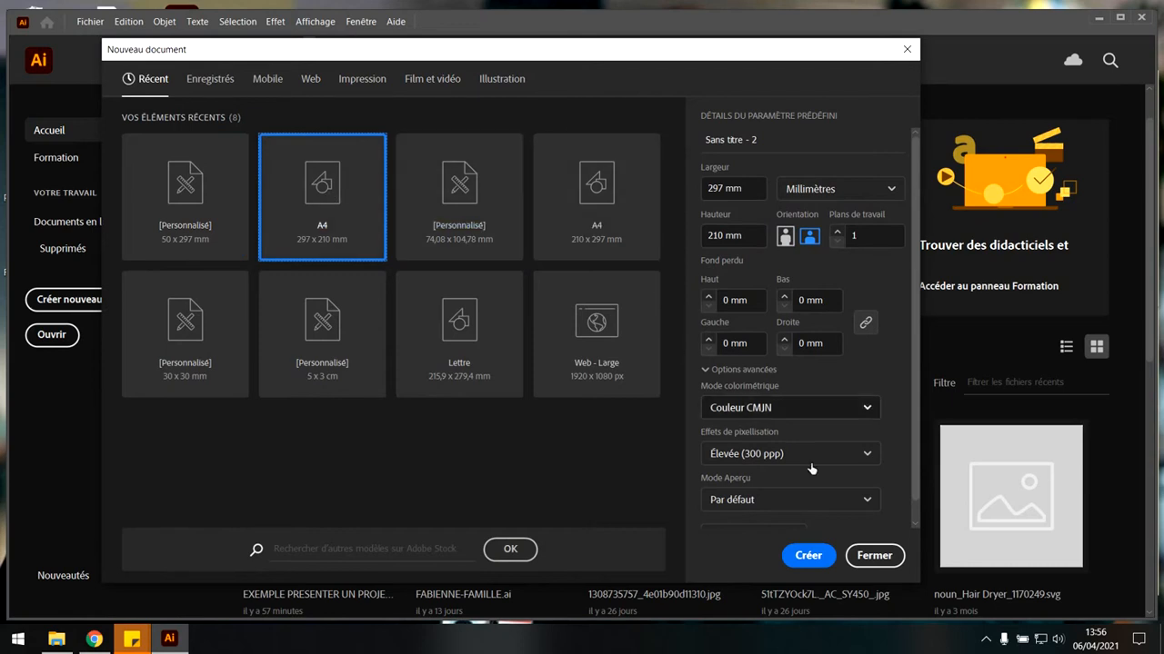
Create a one-artboard landscape A4 document, 297 x 210 mm, in CMYK colour mode.
click(823, 558)
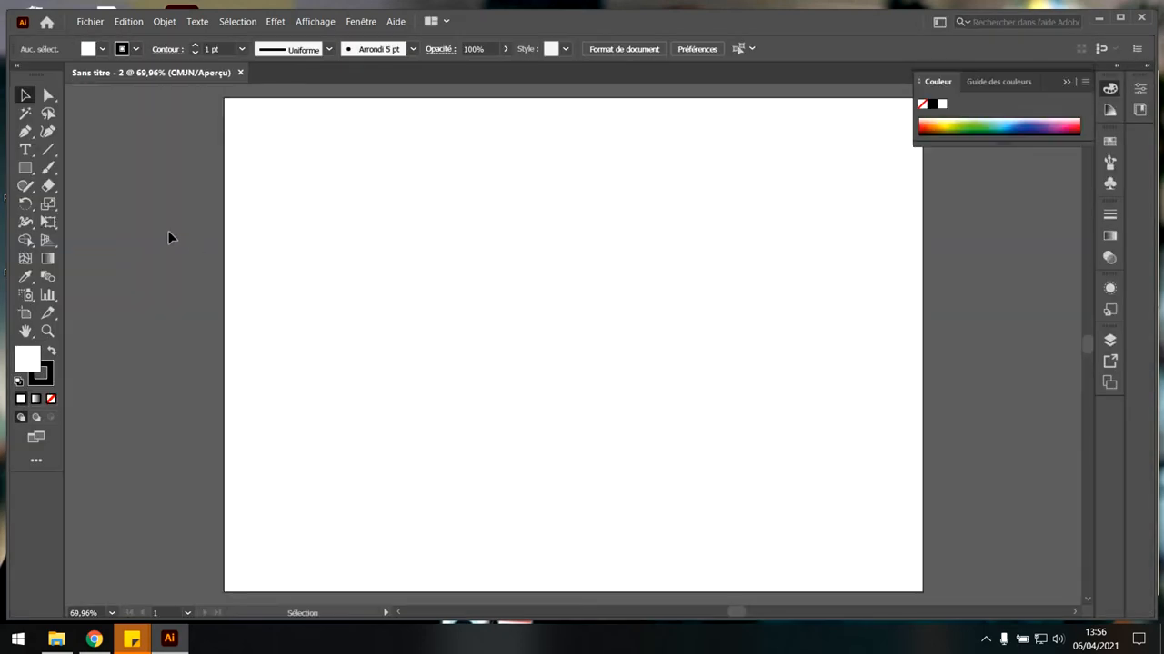
click(283, 22)
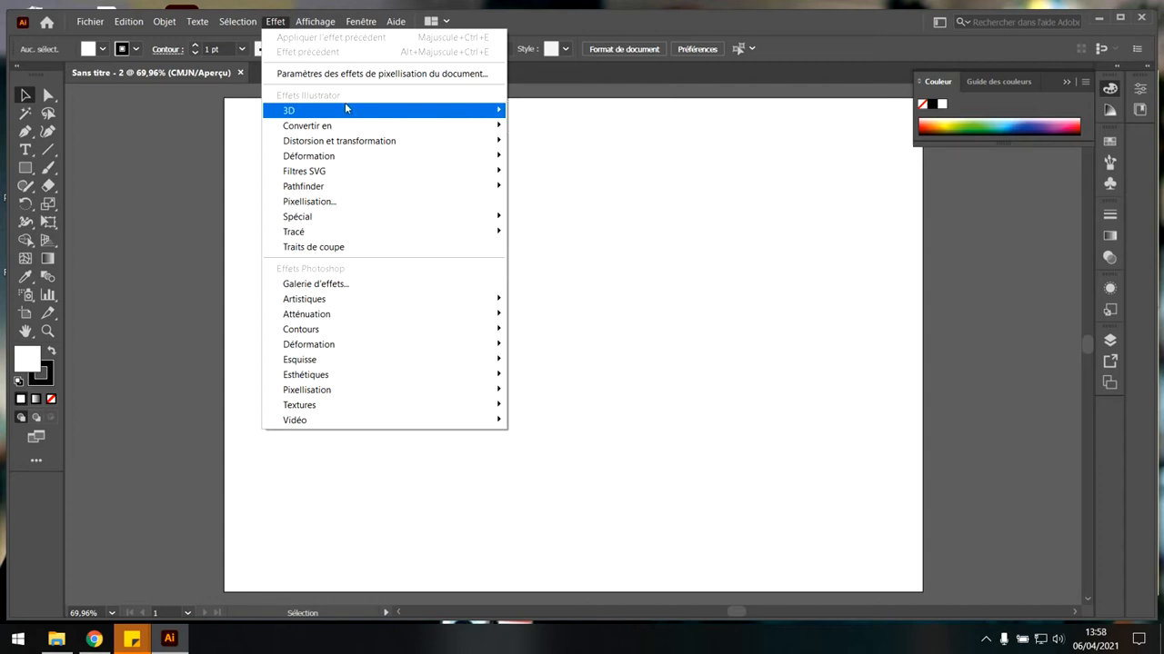
click(624, 166)
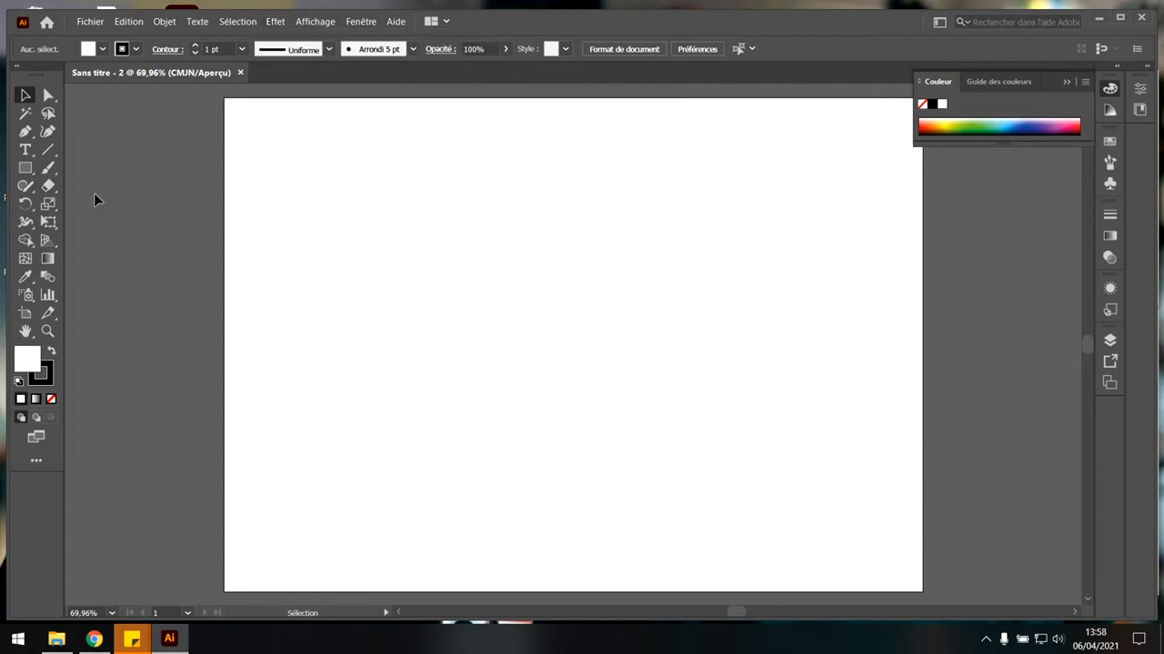
Draw a wide rectangle in the upper-left area of the artboard with a green fill and a white stroke.
click(26, 168)
drag(306, 205, 548, 268)
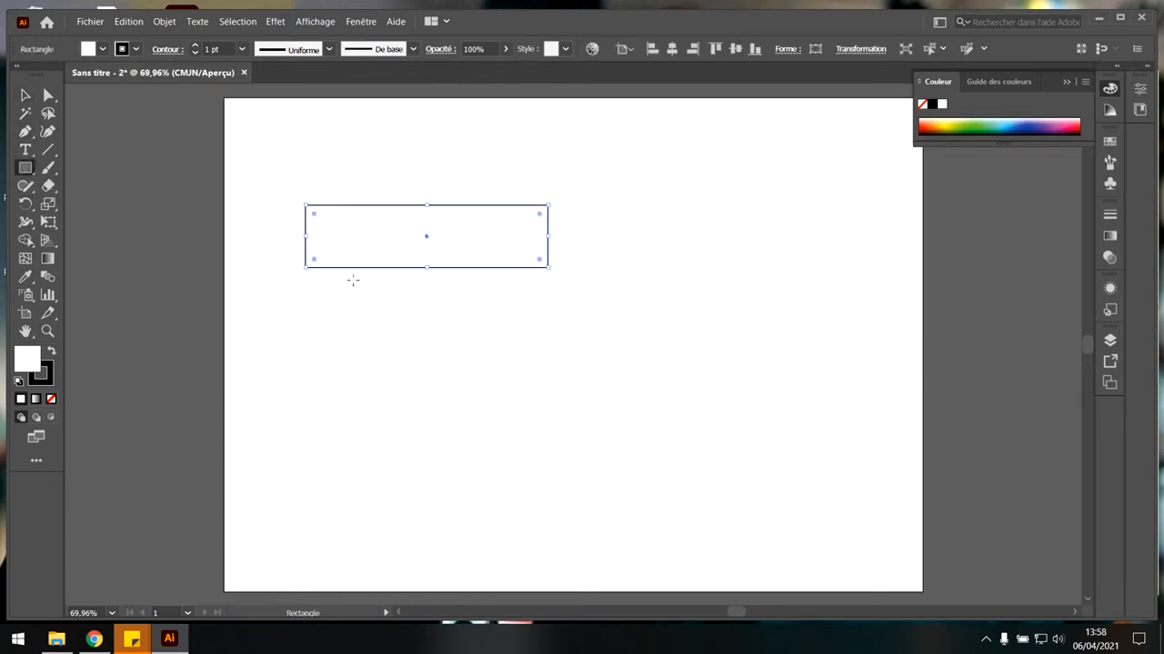
click(54, 351)
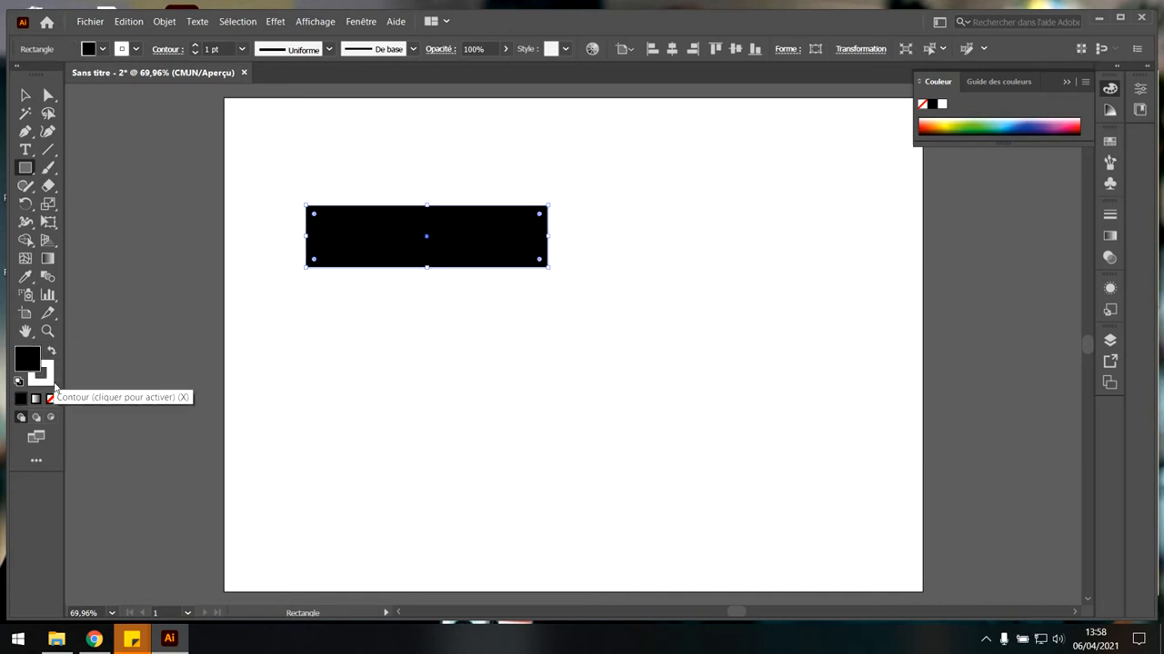
click(25, 95)
drag(364, 251, 373, 233)
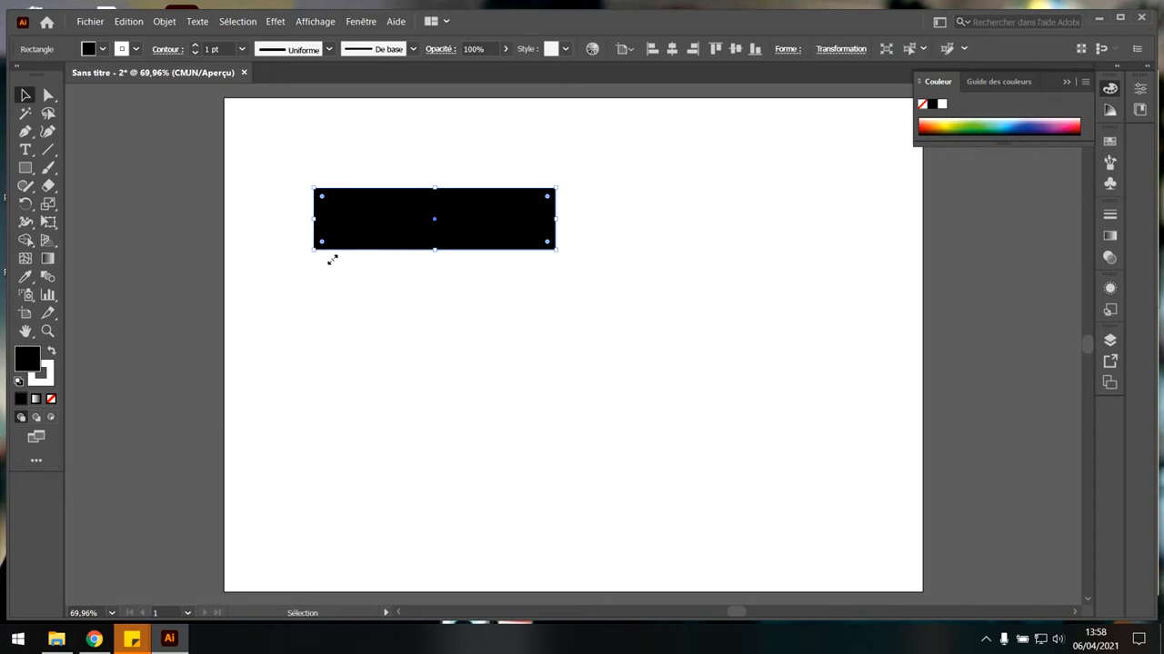
drag(471, 228, 467, 213)
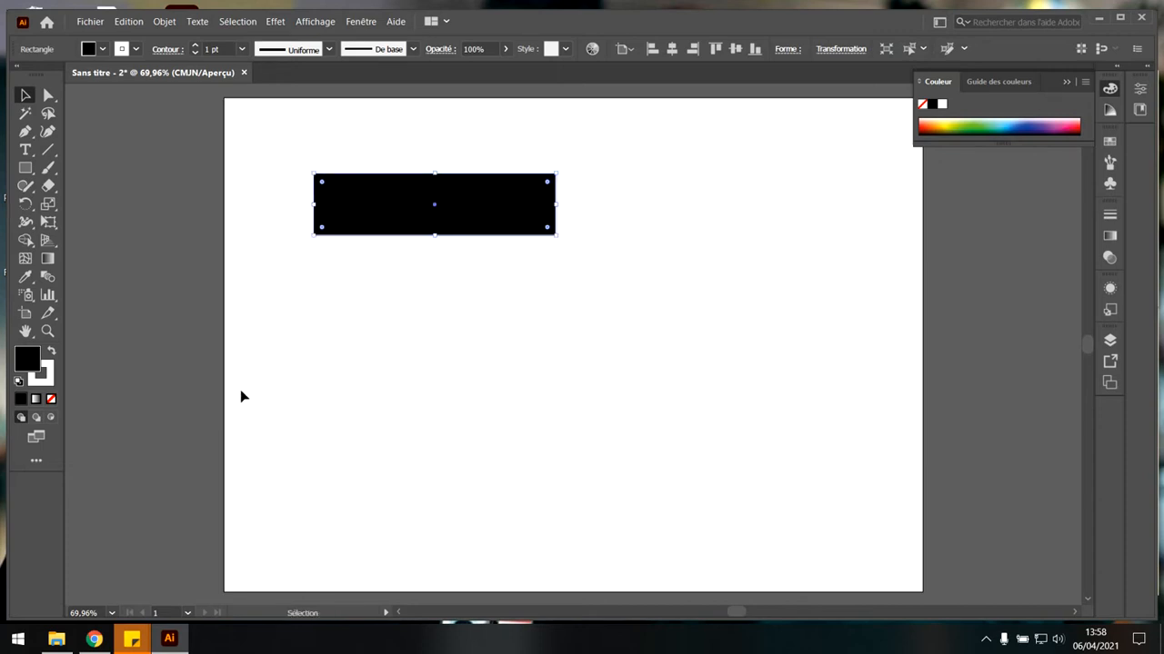
click(988, 124)
click(987, 120)
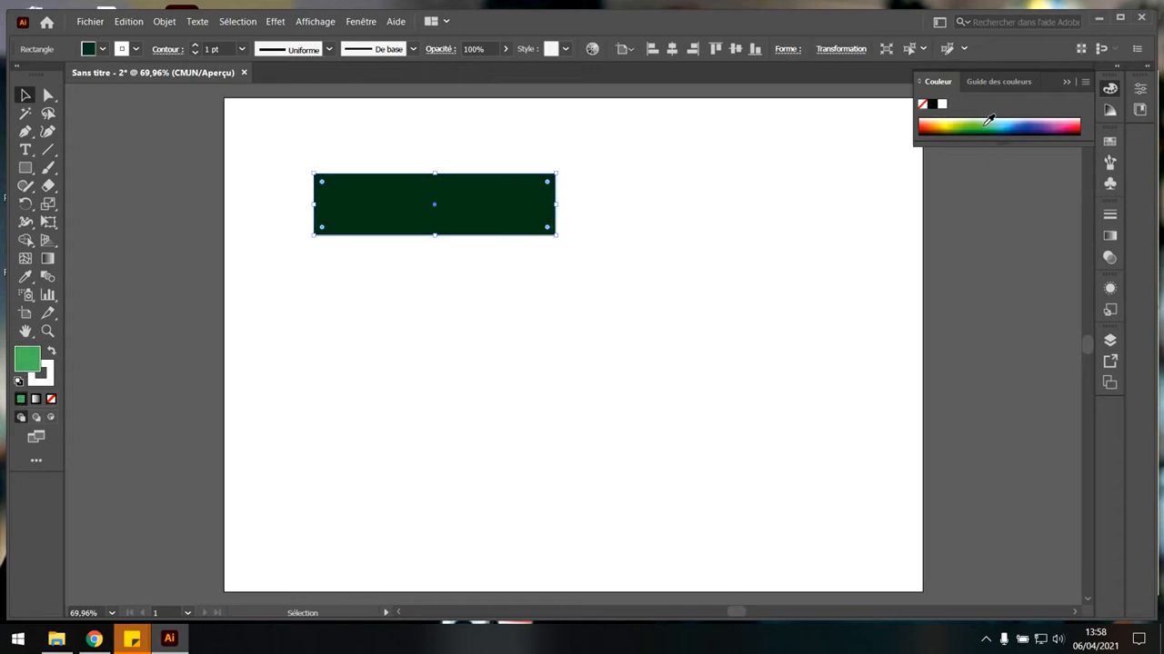
Try the 3D Extrude & Bevel effect on the green rectangle with a custom rotation of 71°, 10° and 4°.
click(275, 21)
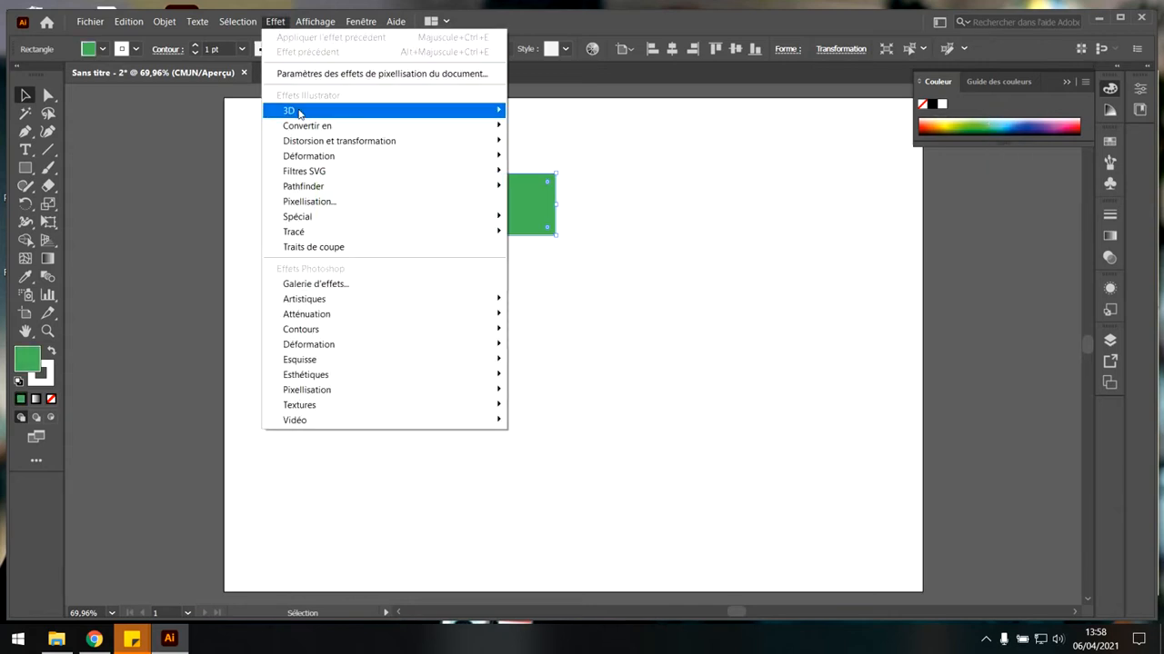
mouse_move(408, 113)
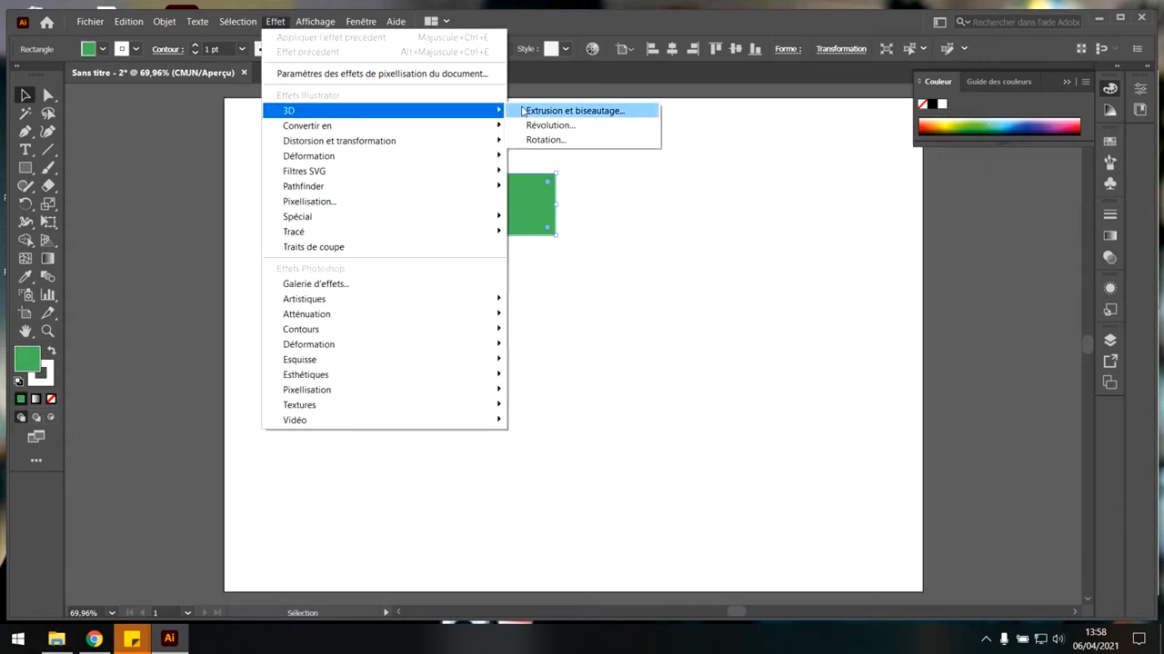
click(573, 110)
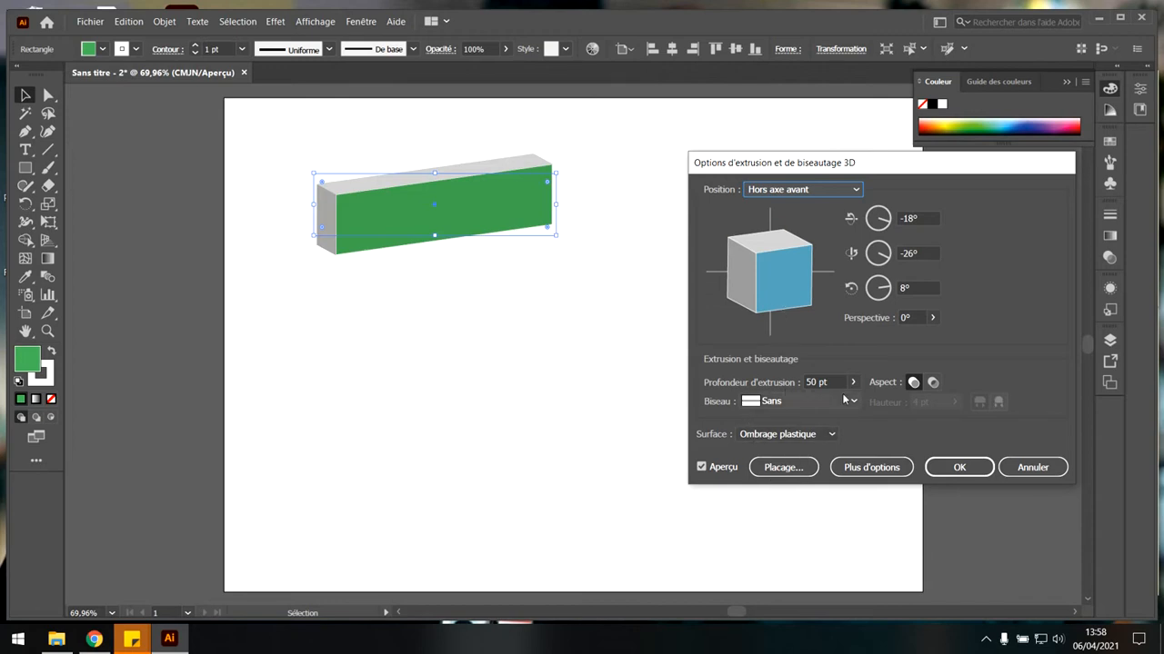
mouse_move(793, 292)
mouse_down()
mouse_move(781, 251)
mouse_move(754, 278)
mouse_up()
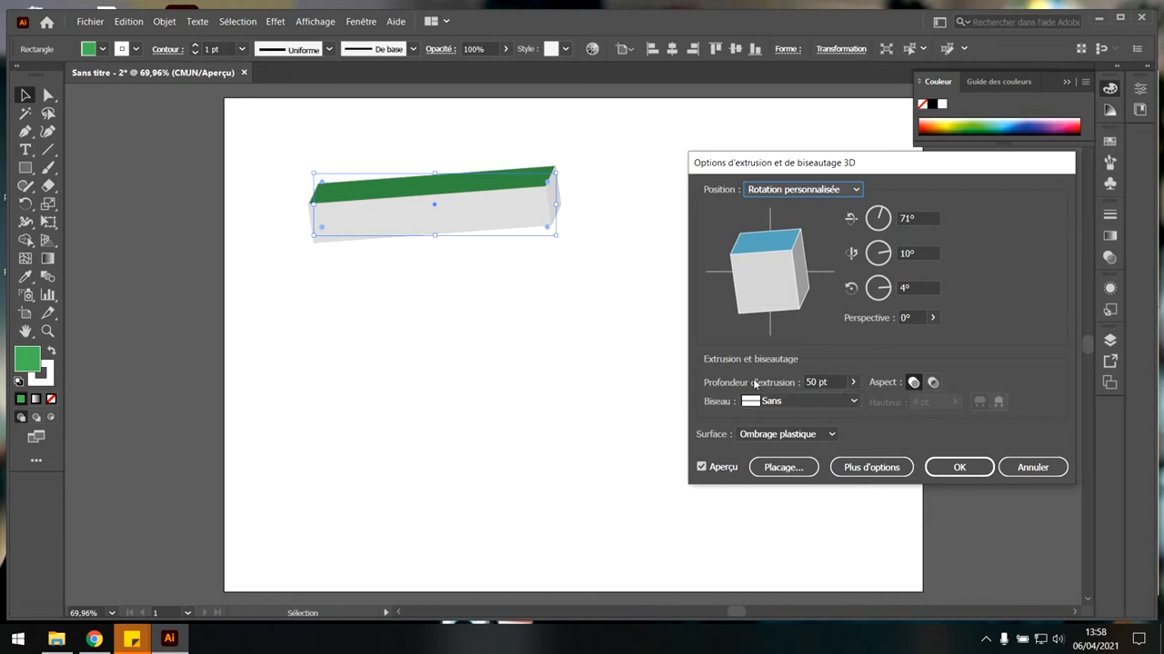
Set the extrusion depth to 20 pt, leaving the bevel at none.
click(854, 386)
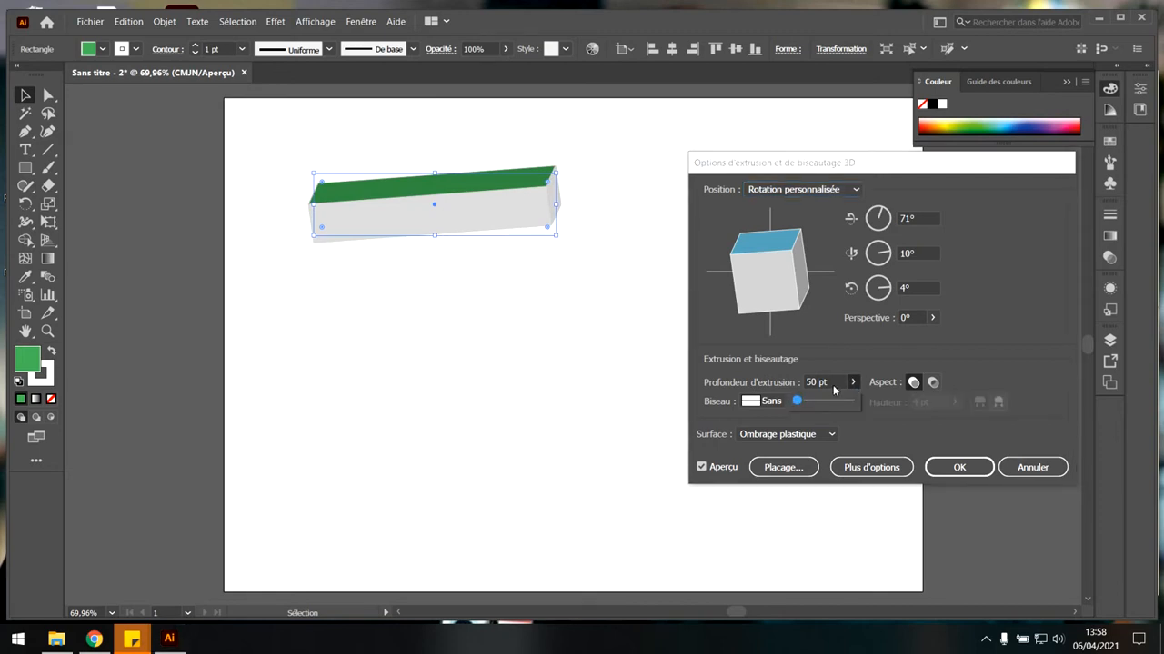
drag(833, 385, 765, 384)
text(20)
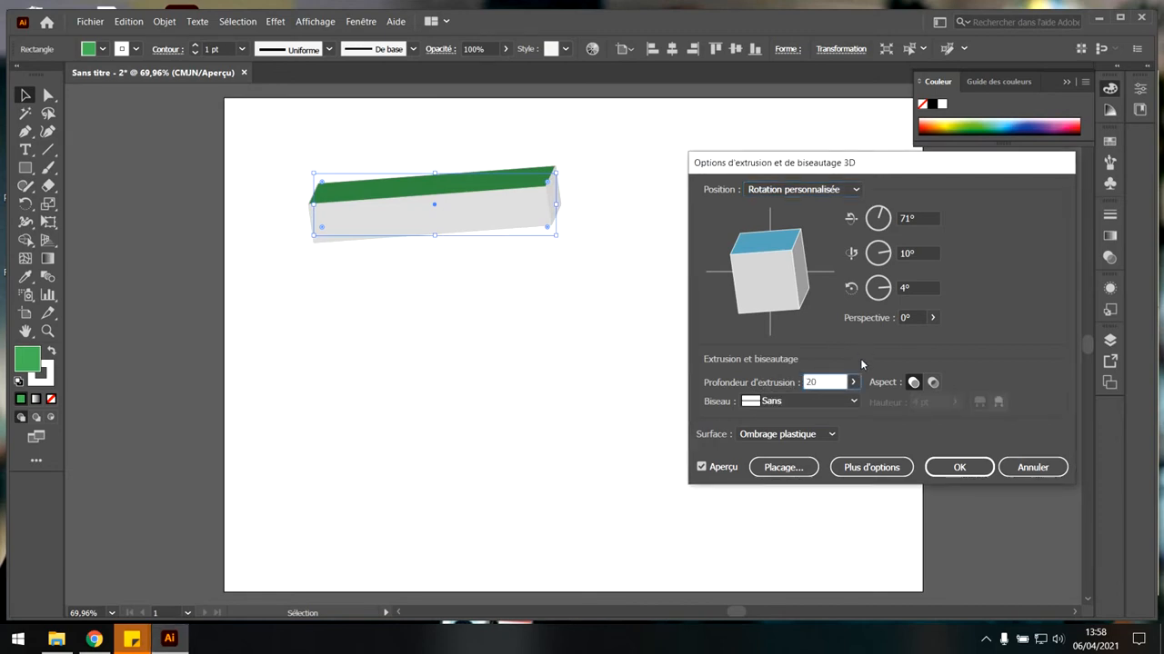
click(859, 400)
click(861, 342)
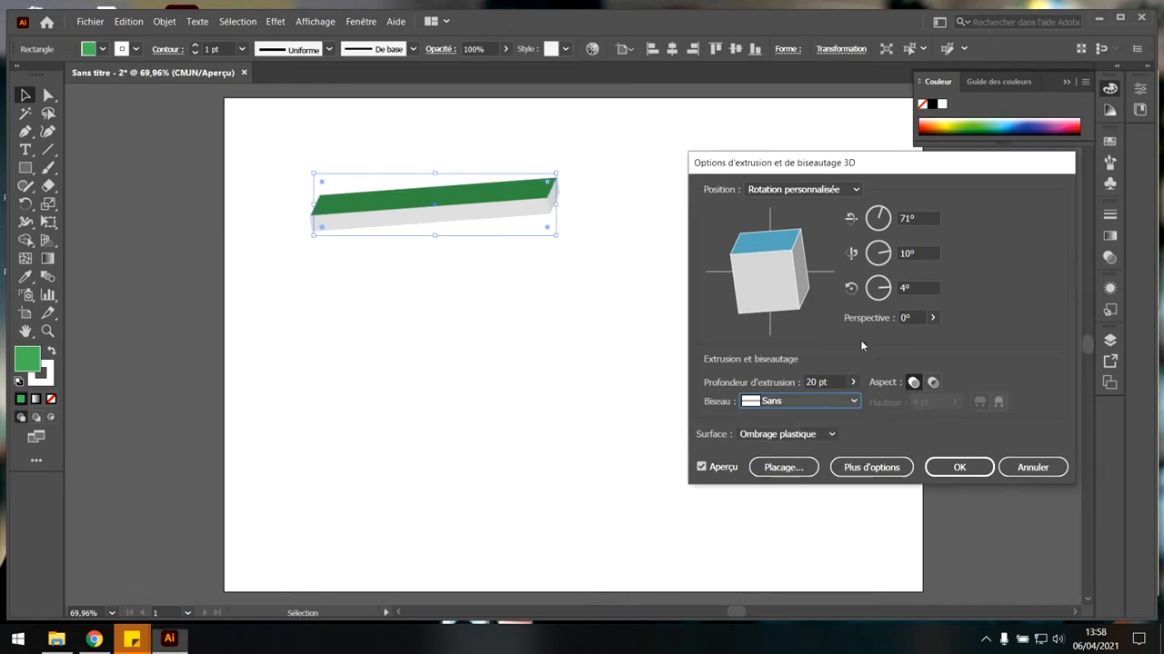
Try an extrusion depth of 189 pt and cancel the 3D effect.
click(854, 383)
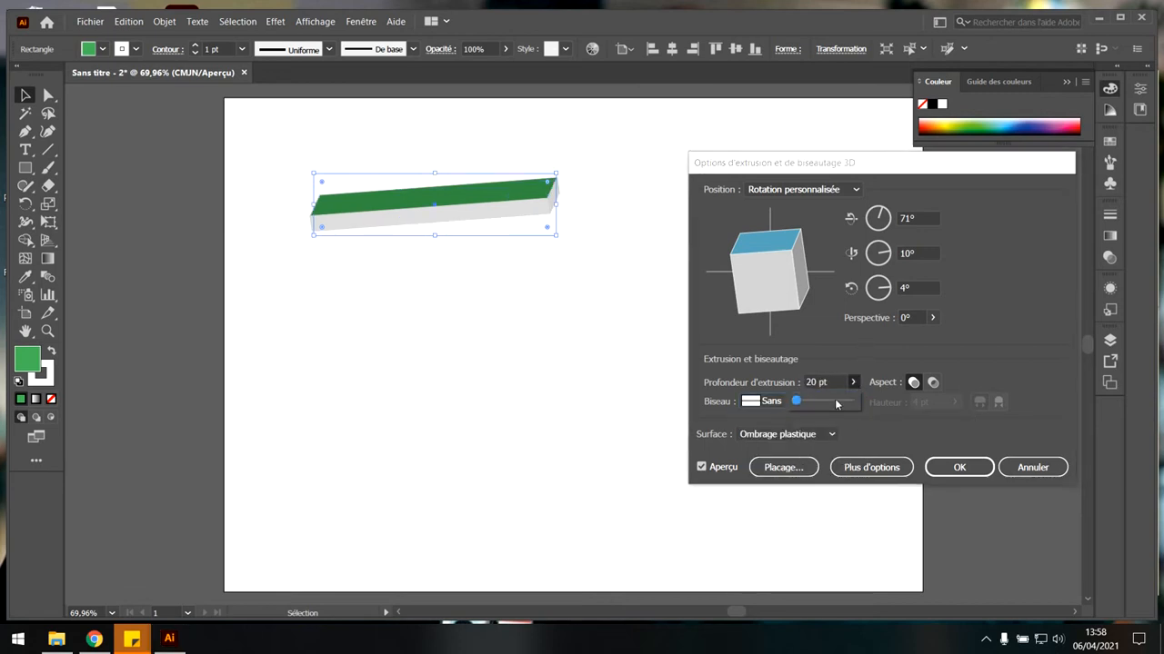
drag(824, 405, 799, 407)
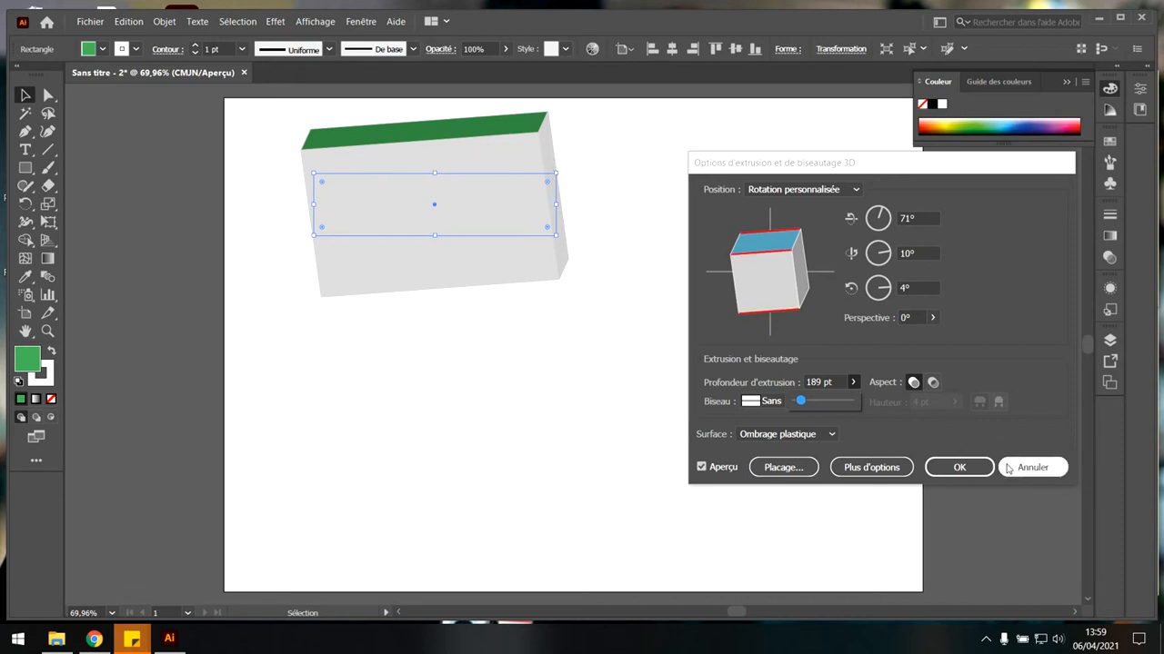
click(1050, 469)
Change the rectangle's stroke colour to green 2AA839.
click(49, 376)
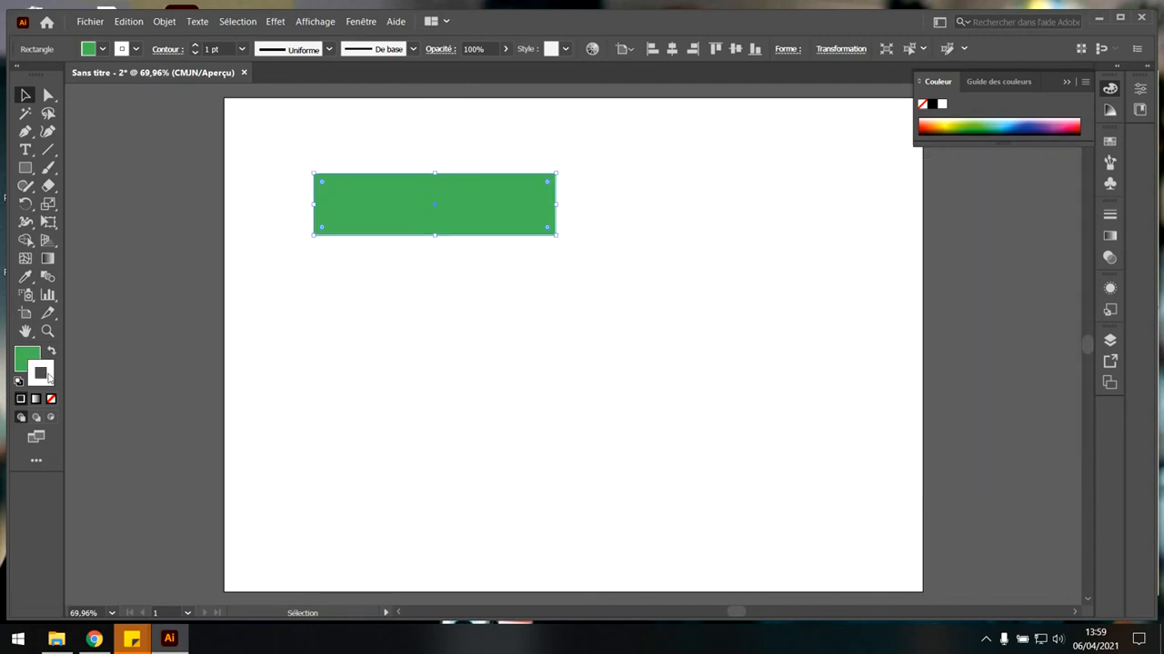
double_click(49, 376)
click(532, 281)
click(591, 343)
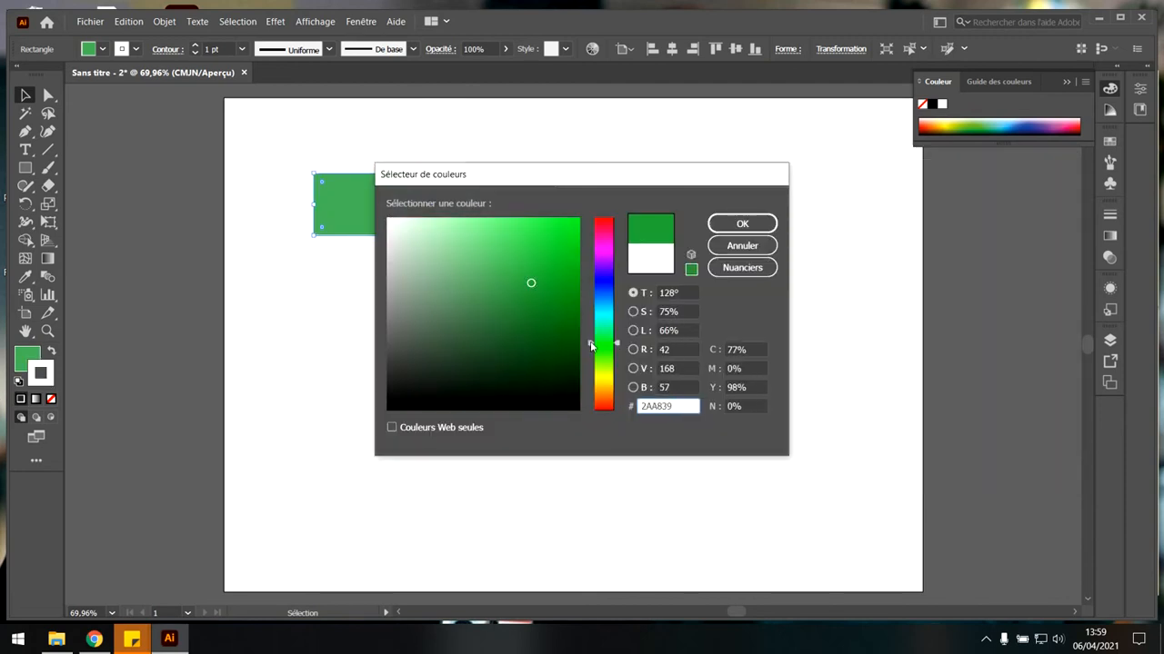
click(742, 224)
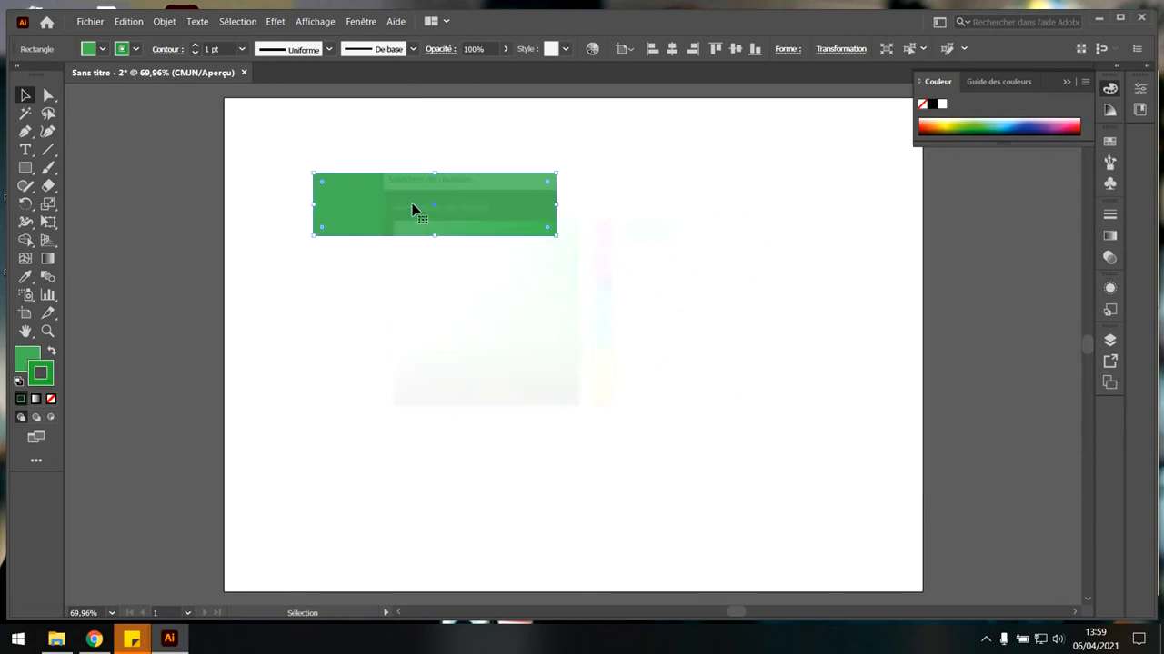
Start a 3D Extrude & Bevel effect on the rectangle and rotate it to 66°, -53° and 16°.
click(275, 21)
mouse_move(454, 107)
click(560, 111)
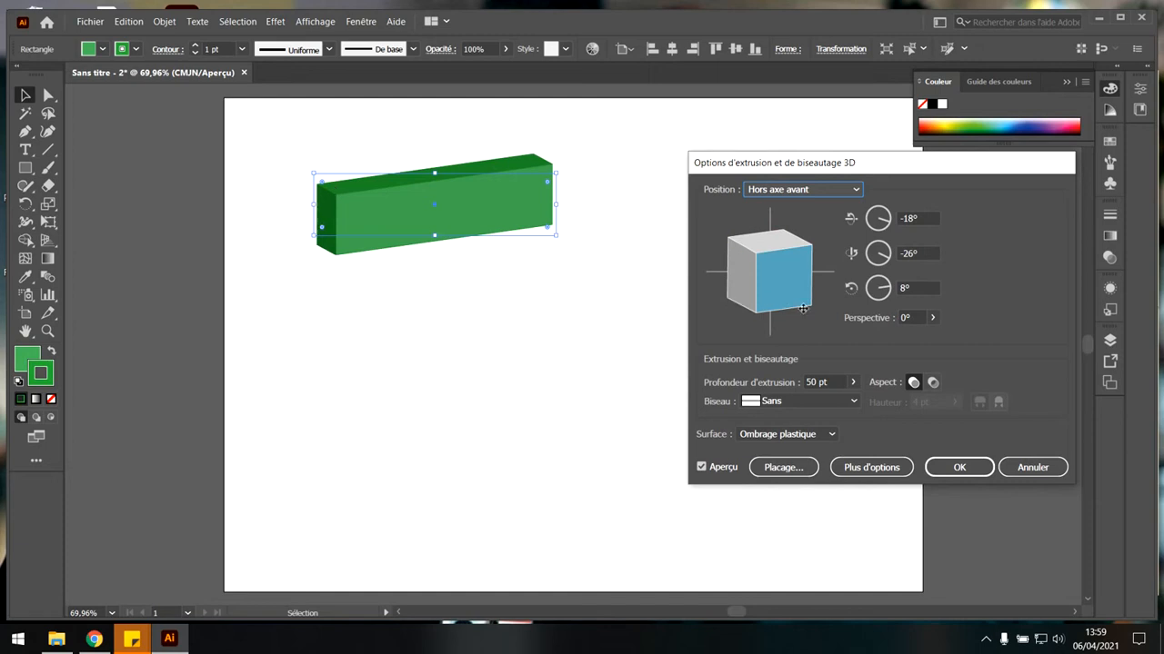
mouse_move(798, 304)
mouse_down()
mouse_move(797, 245)
mouse_move(784, 282)
mouse_move(770, 266)
mouse_move(771, 279)
mouse_move(744, 282)
mouse_move(763, 286)
mouse_move(767, 272)
mouse_move(771, 282)
mouse_up()
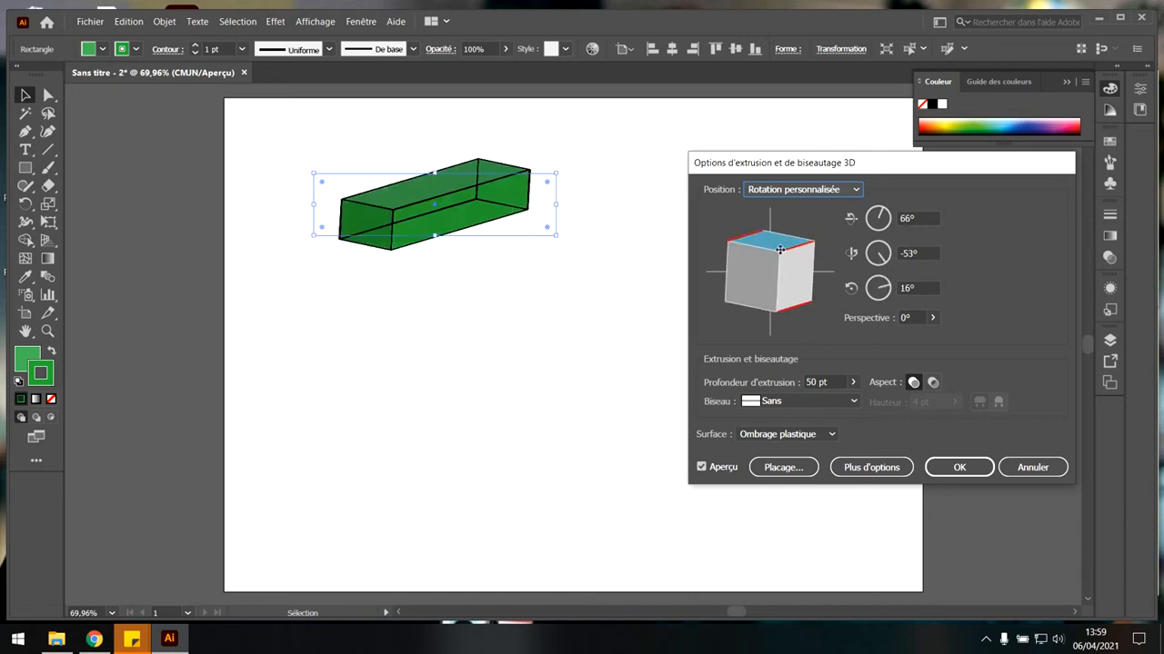
click(782, 278)
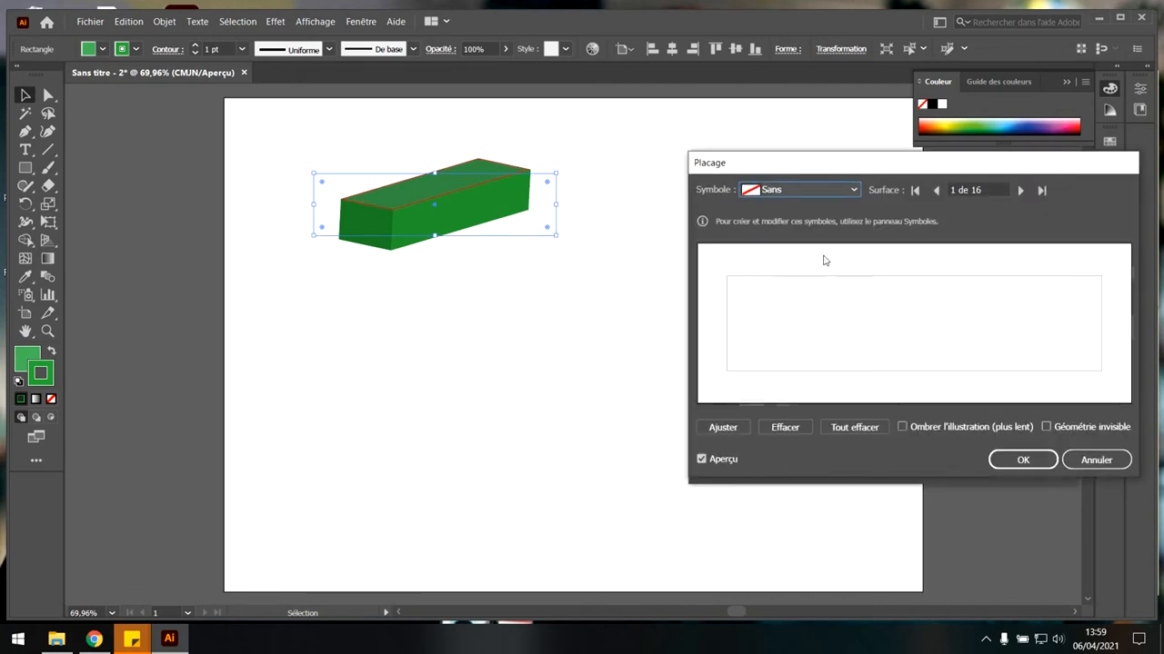
Try mapping the Motif tache vectorisé symbol onto surface 1 of the box and reset the symbol to none.
click(856, 189)
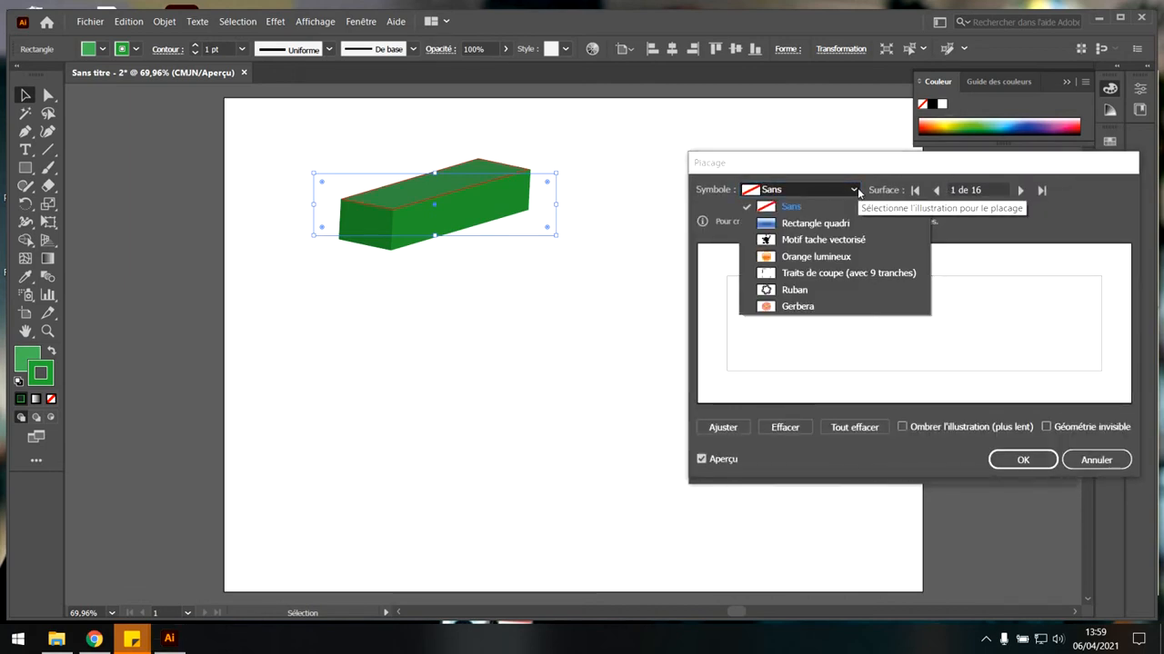
click(829, 240)
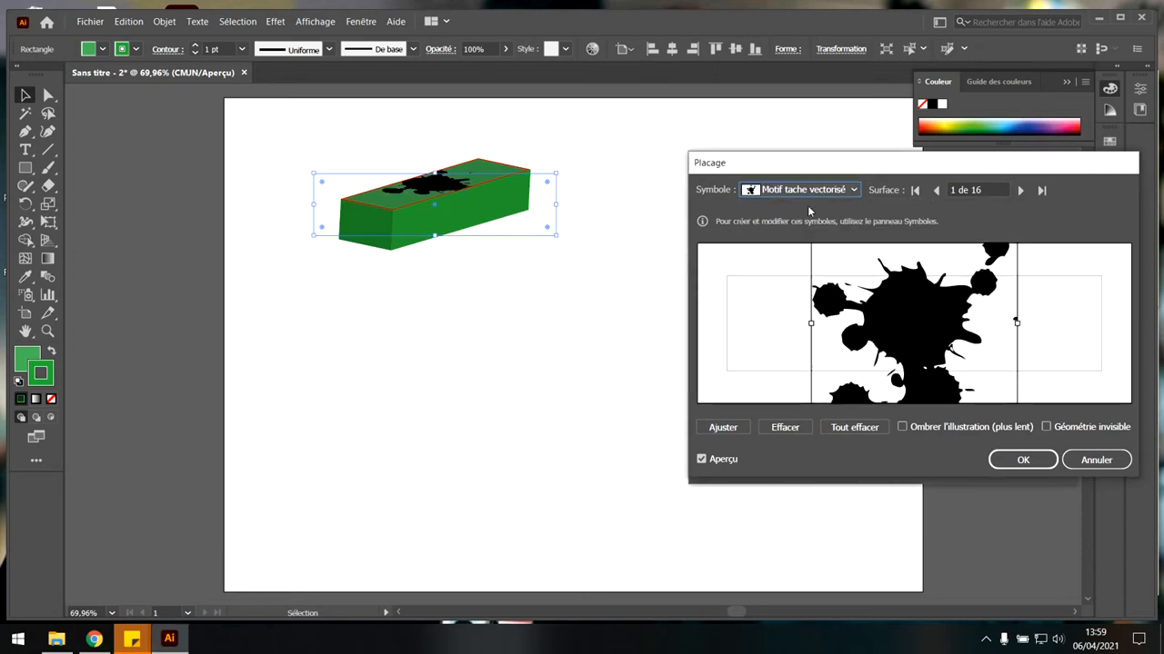
click(841, 192)
click(850, 205)
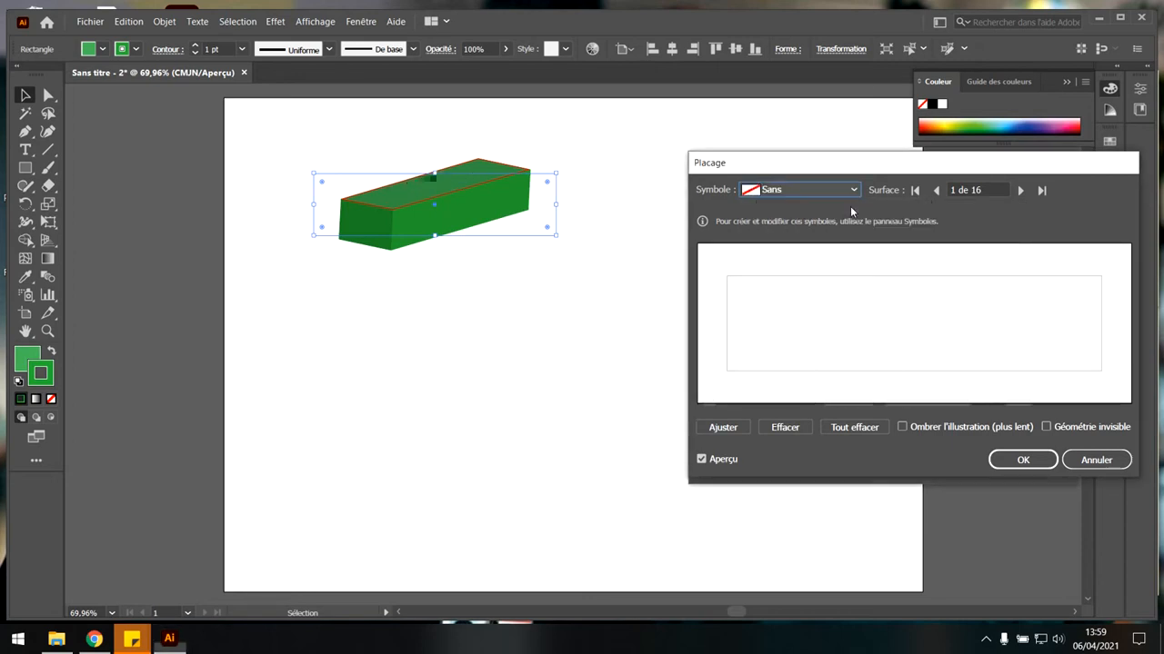
Browse the box's mappable surfaces up to the sixth, discard the mapping, and review the surface shading types.
click(1019, 190)
click(1019, 190)
click(1019, 189)
click(1019, 190)
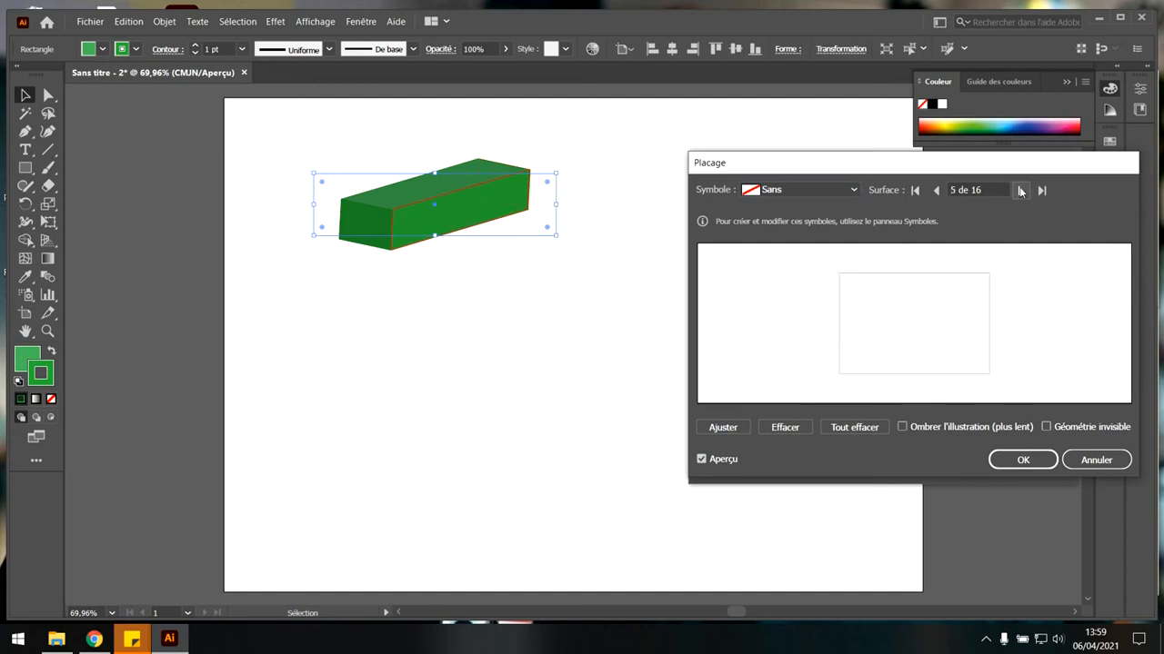
click(1019, 190)
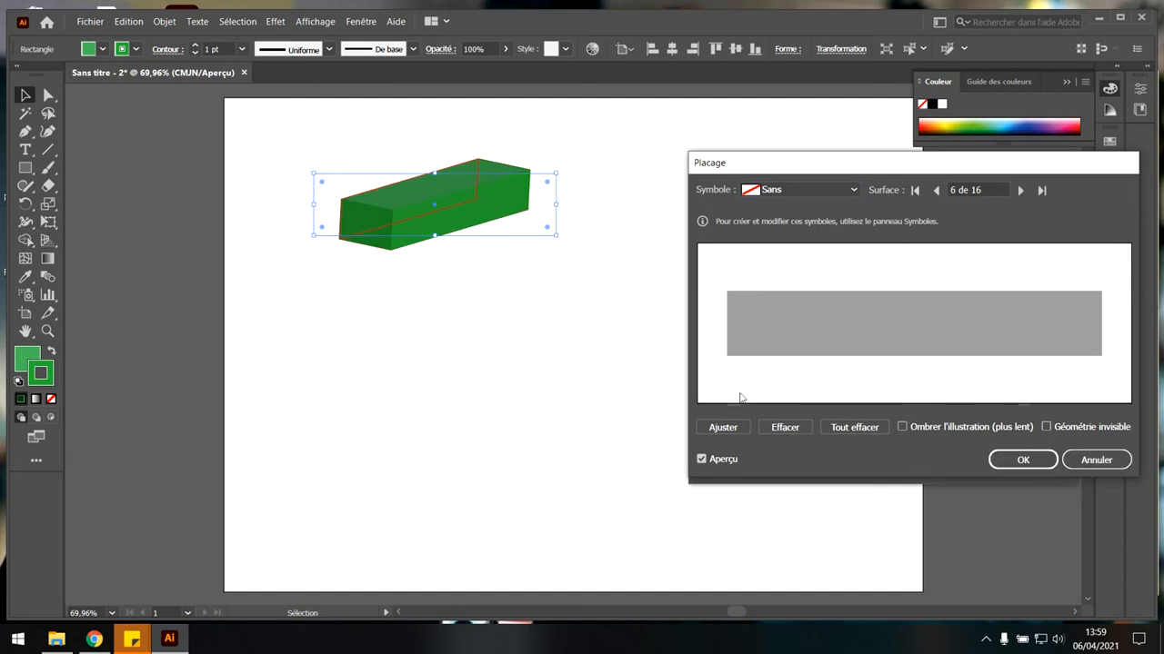
click(1100, 460)
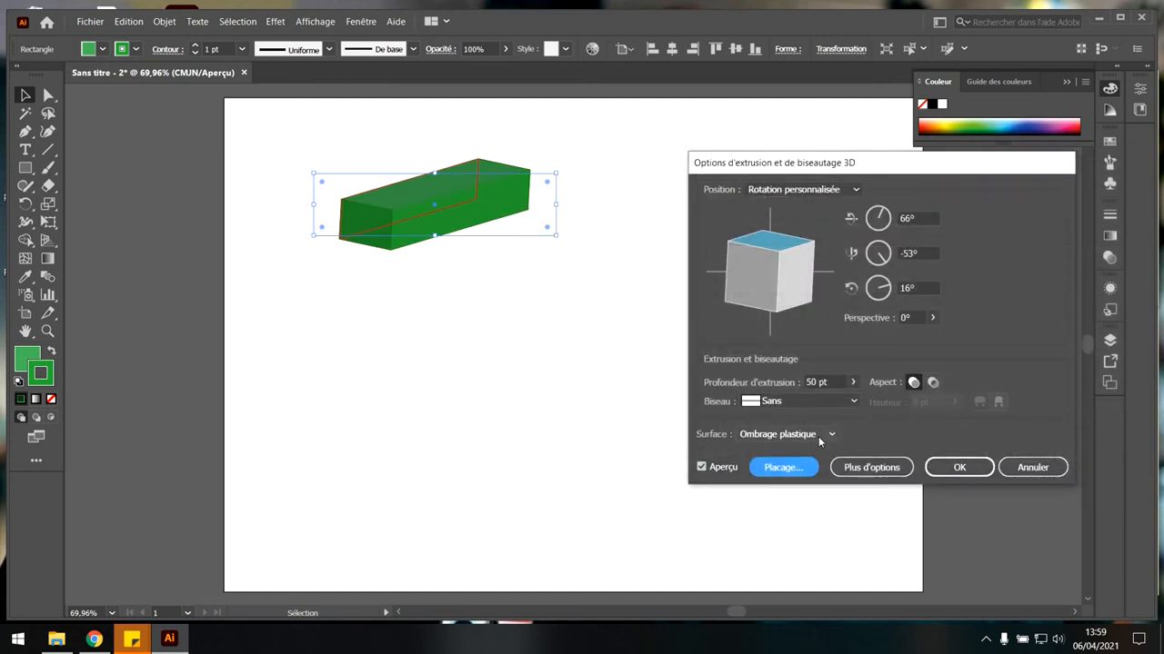
click(828, 436)
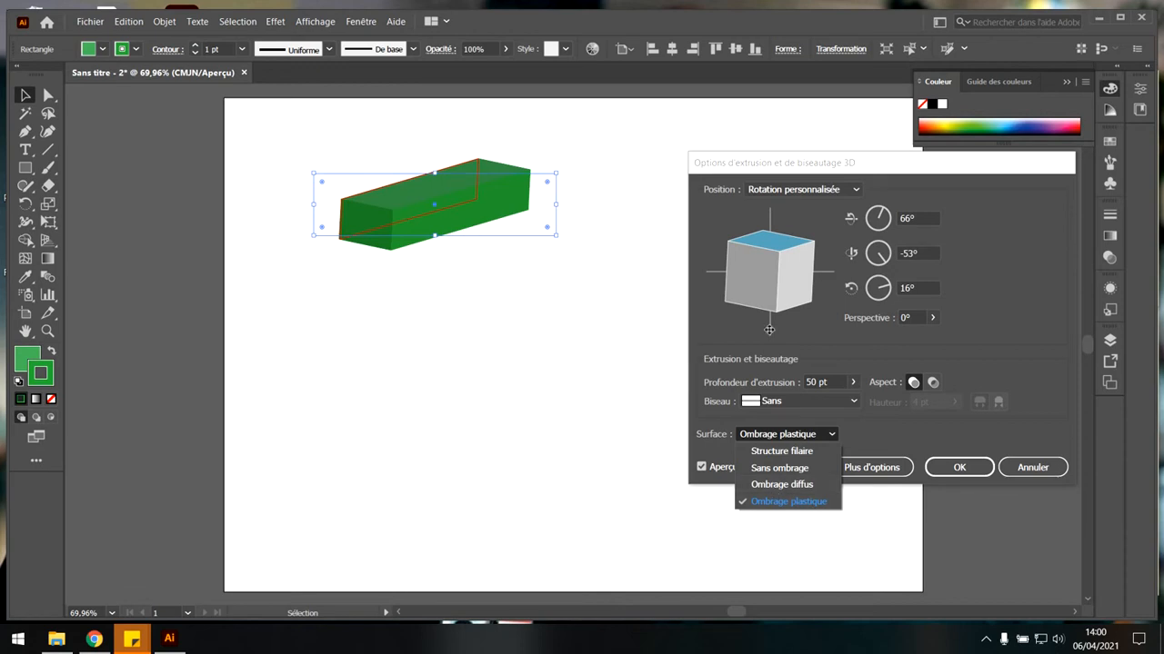
click(875, 437)
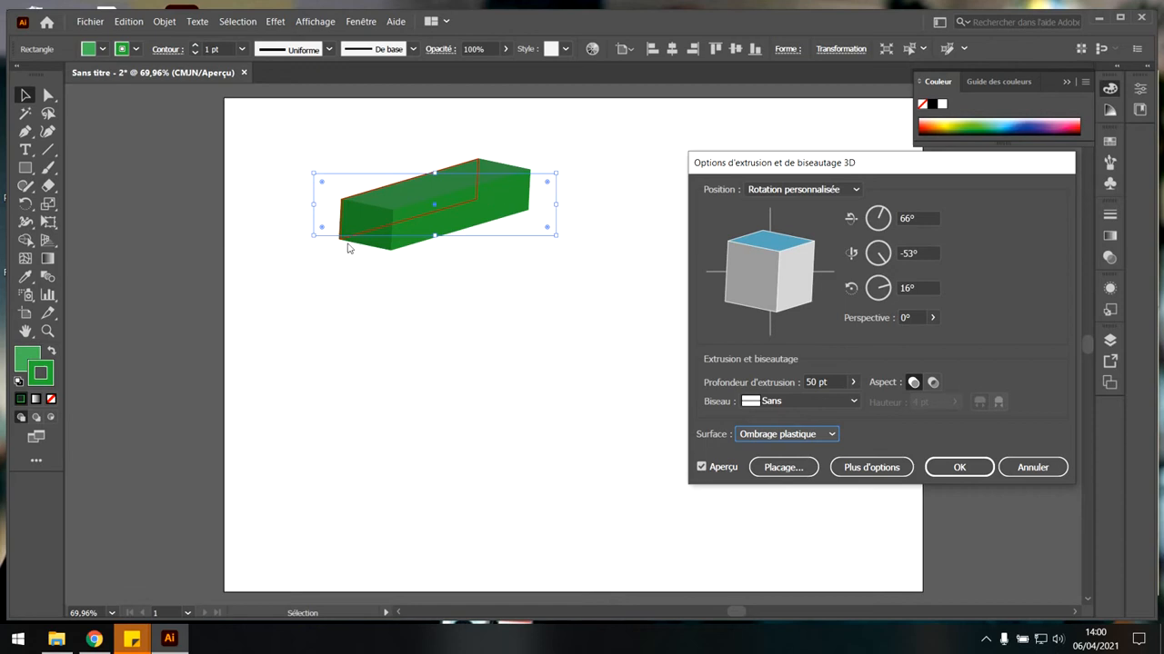
Show the extended shading options of the 3D effect and set the light intensity to 39%.
click(886, 471)
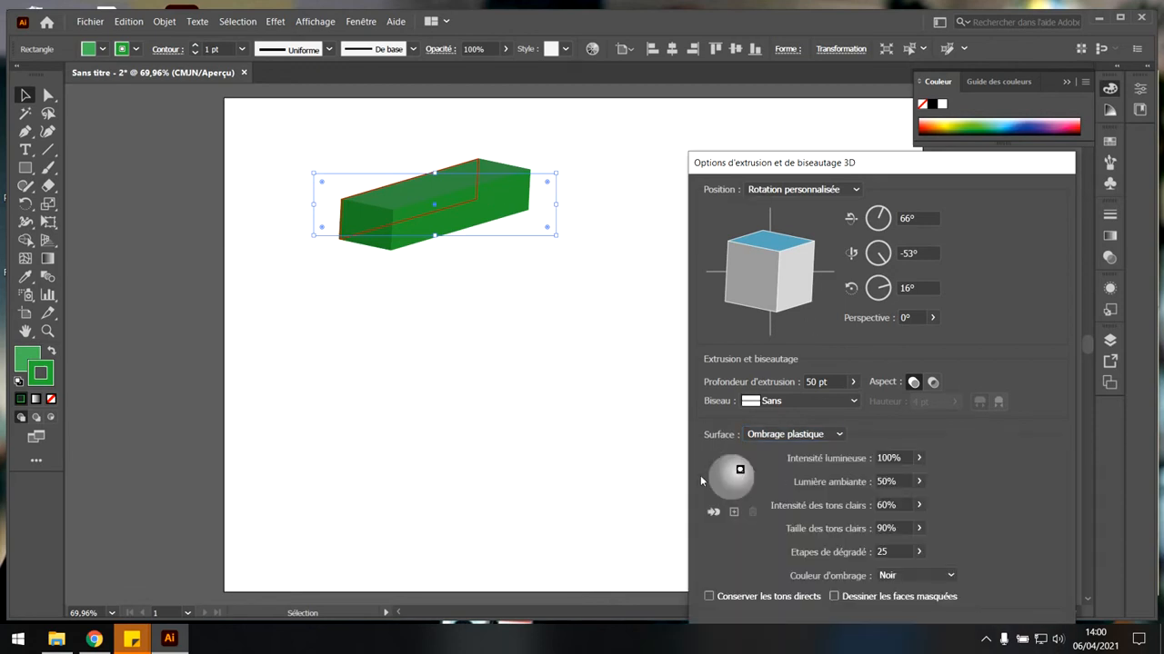
drag(938, 163, 921, 35)
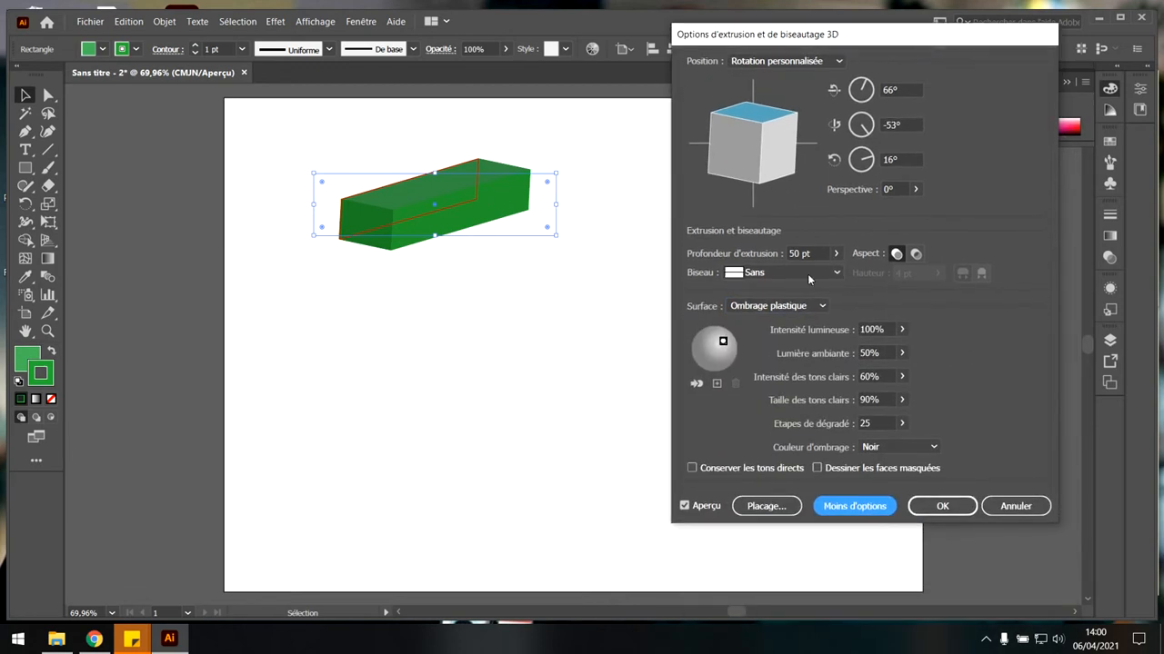
click(845, 505)
click(847, 344)
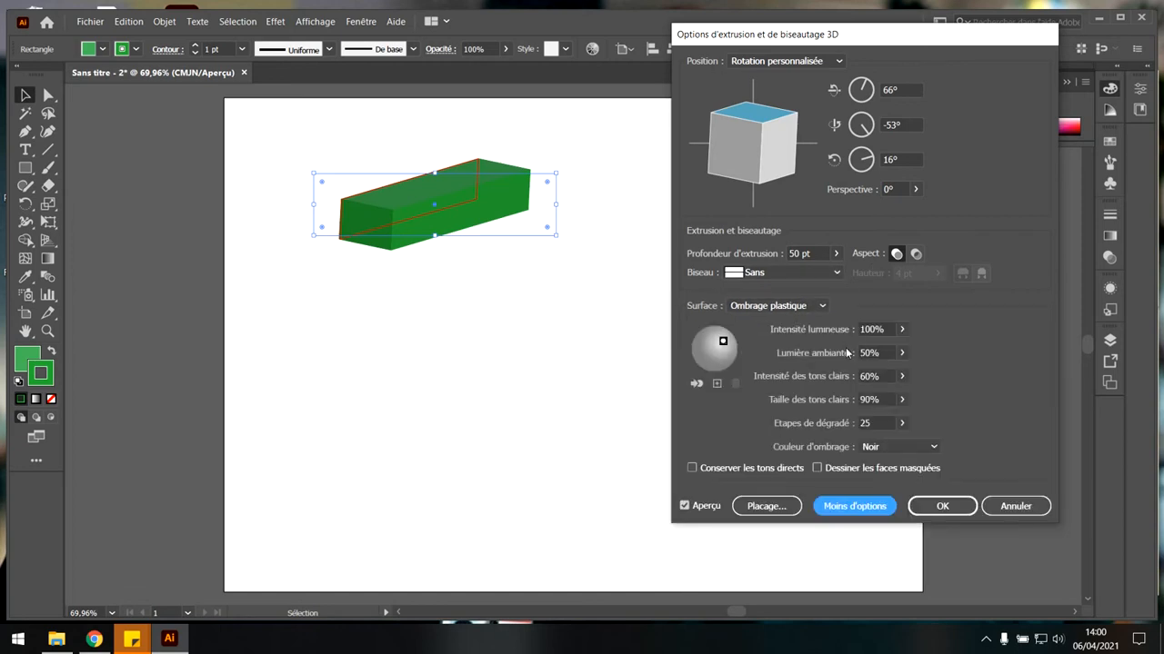
click(903, 330)
click(865, 347)
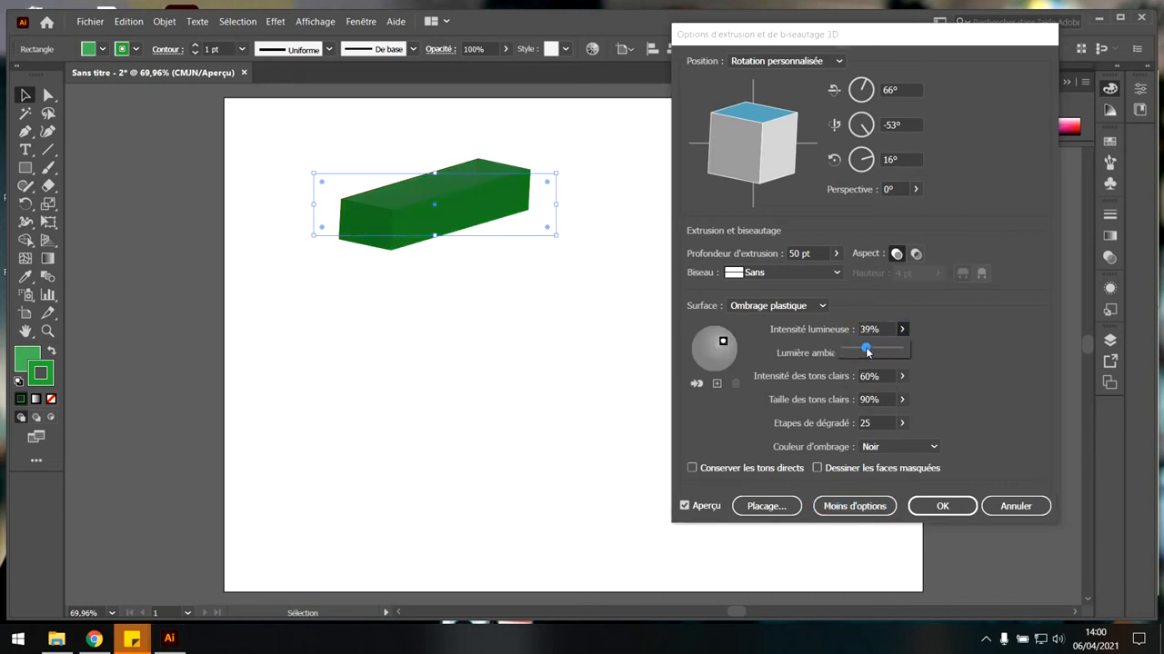
Set the light intensity of the box's plastic shading to 83% and apply the Extrude & Bevel effect.
click(853, 348)
click(877, 348)
click(889, 349)
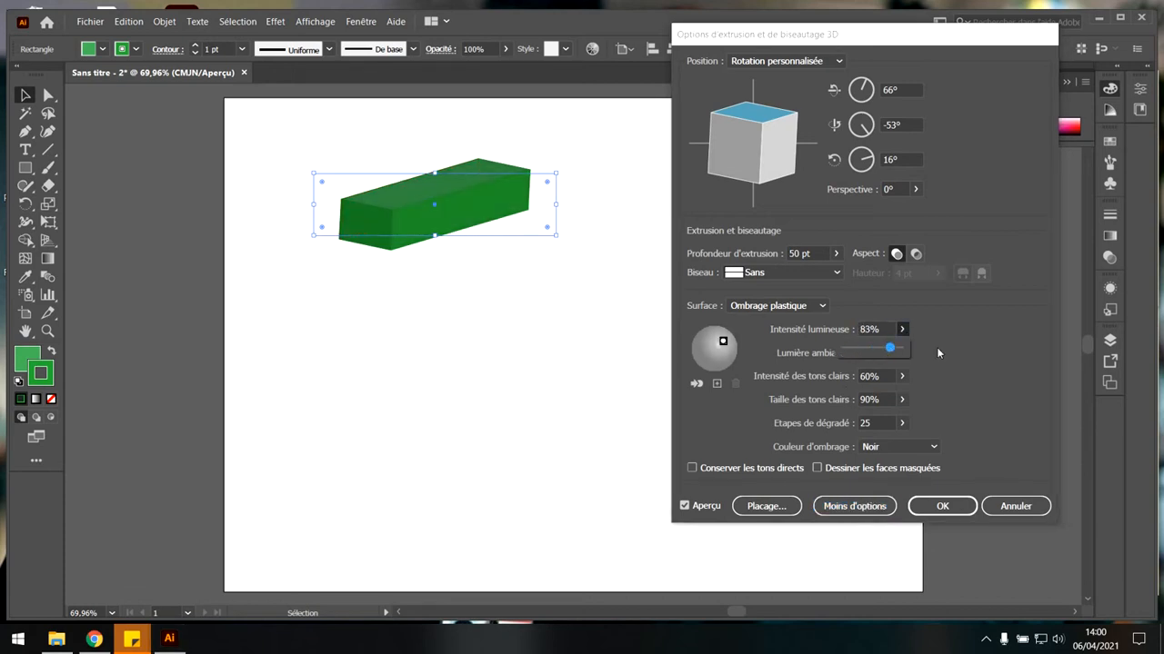
click(936, 349)
click(902, 375)
click(902, 375)
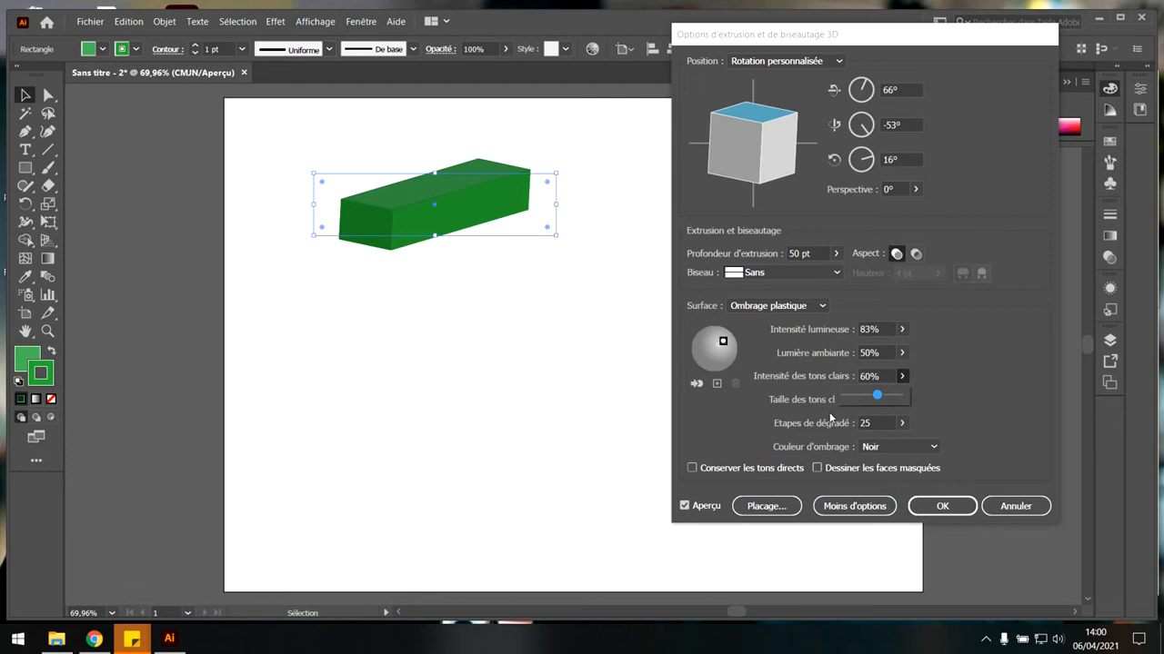
click(749, 419)
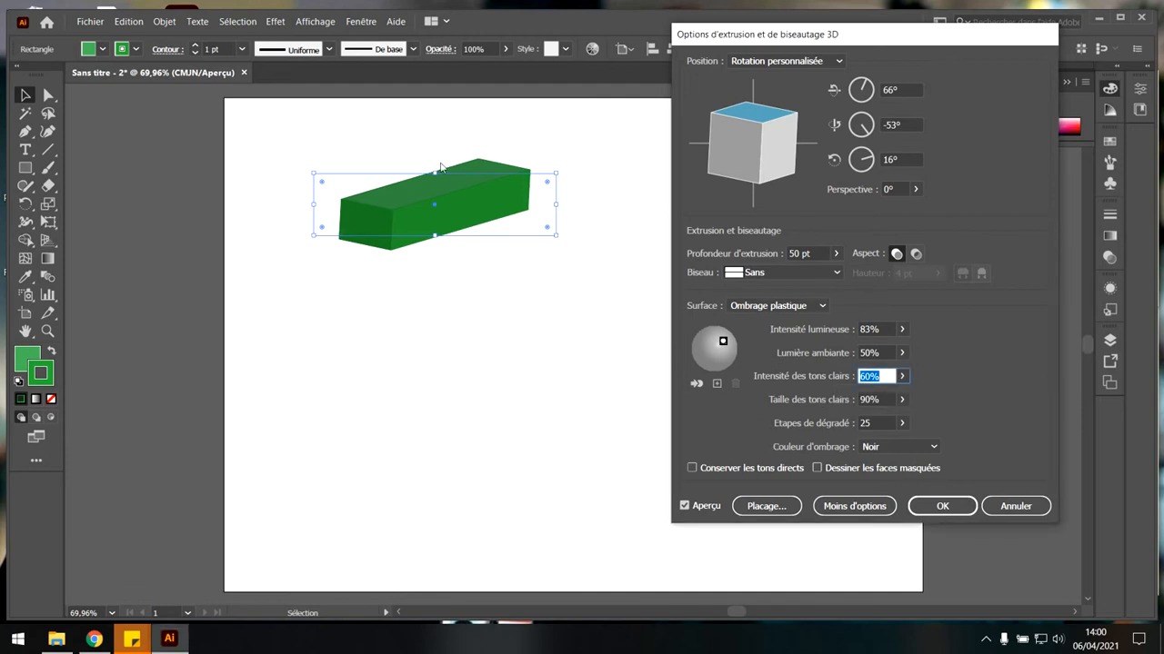
click(943, 504)
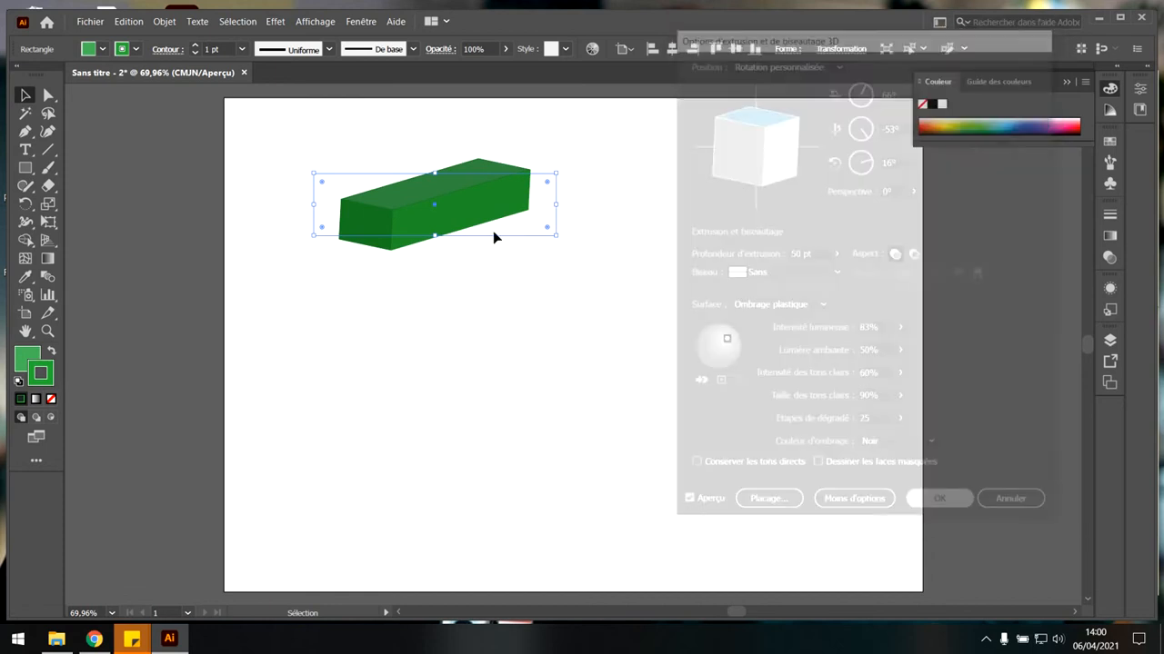
Move the extruded green box toward the upper-left corner of the artboard and deselect it.
click(459, 304)
drag(442, 196, 388, 215)
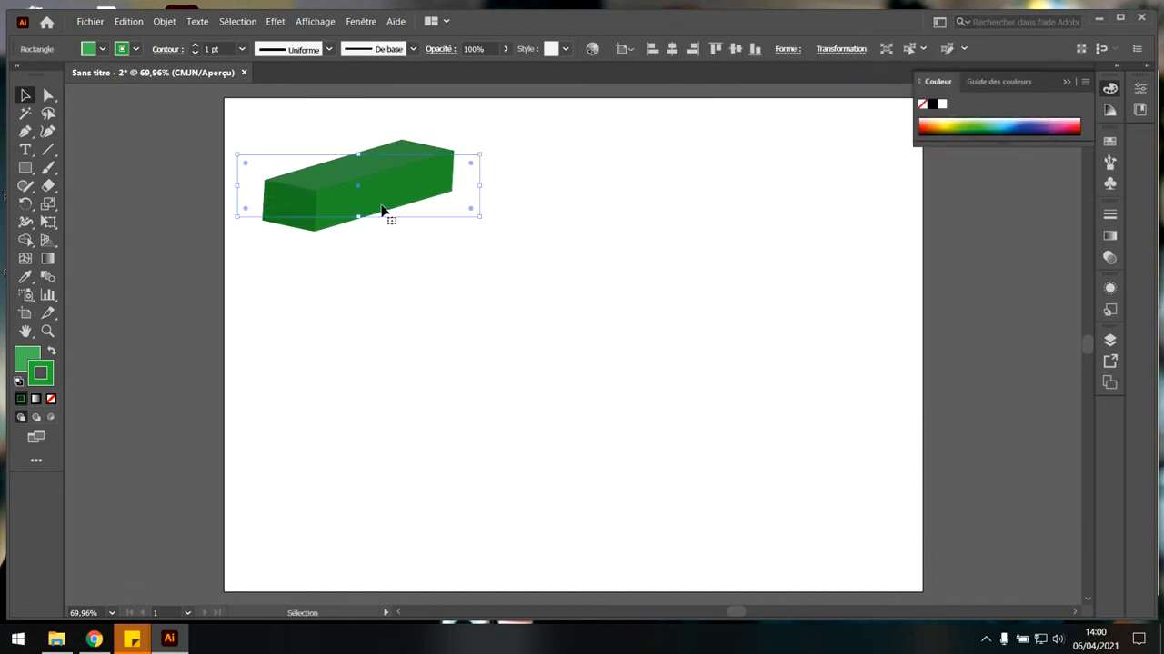
click(385, 292)
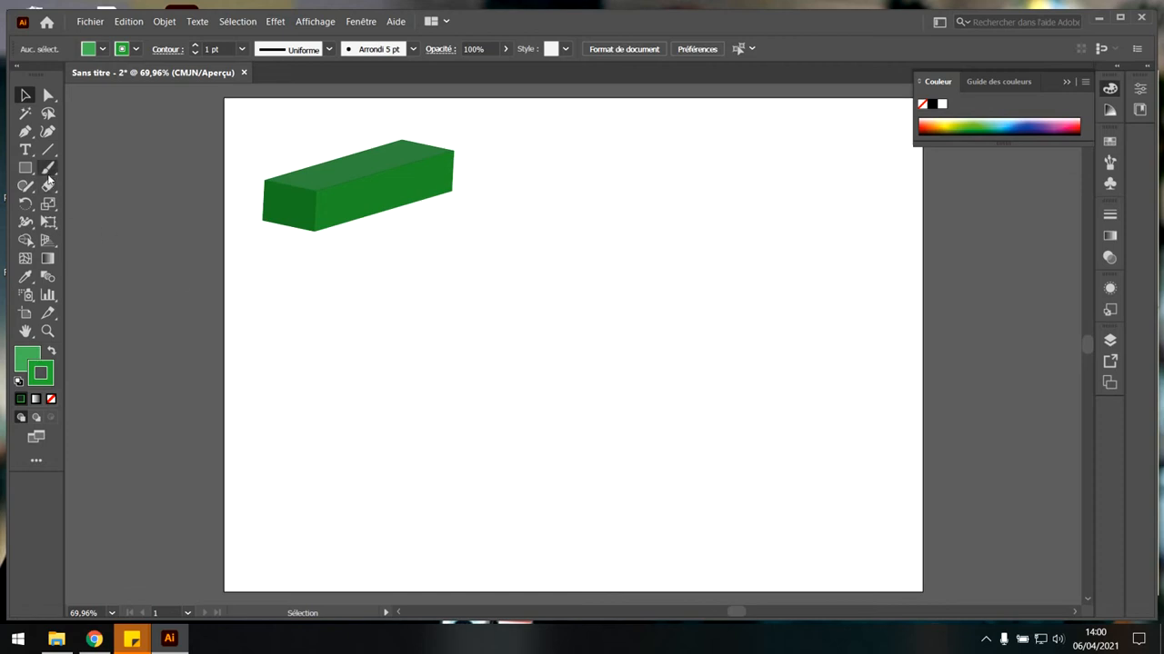
Draw a thin closed half-profile of a vase with a flared foot and flat base below the green box, using the Pen tool.
click(26, 133)
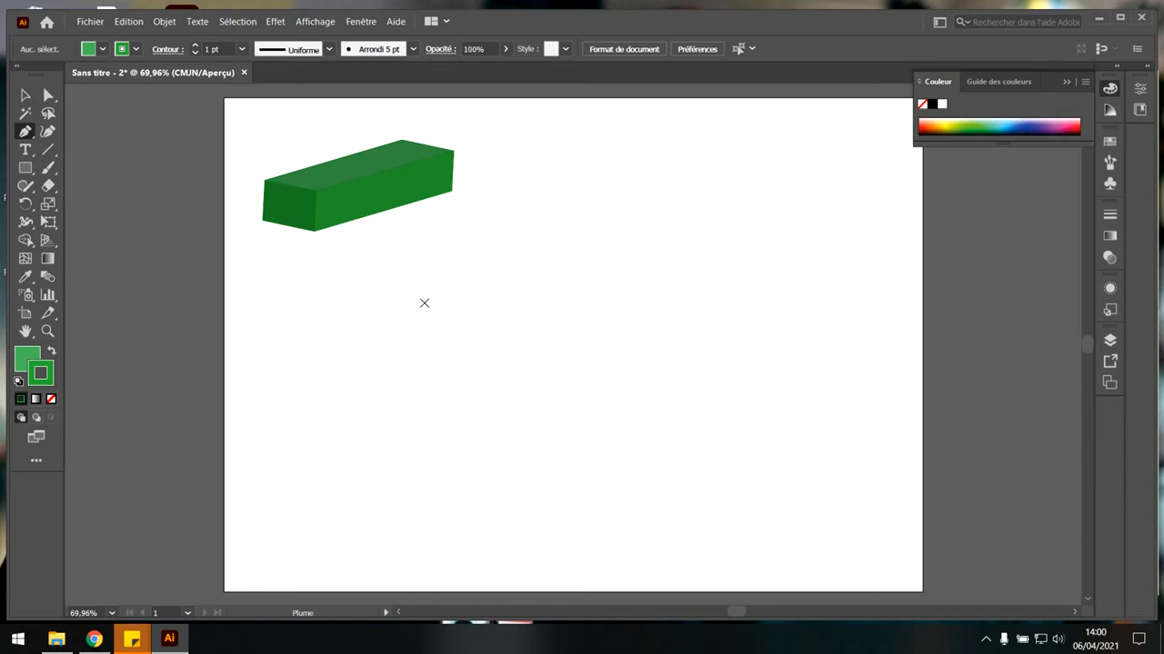
click(435, 300)
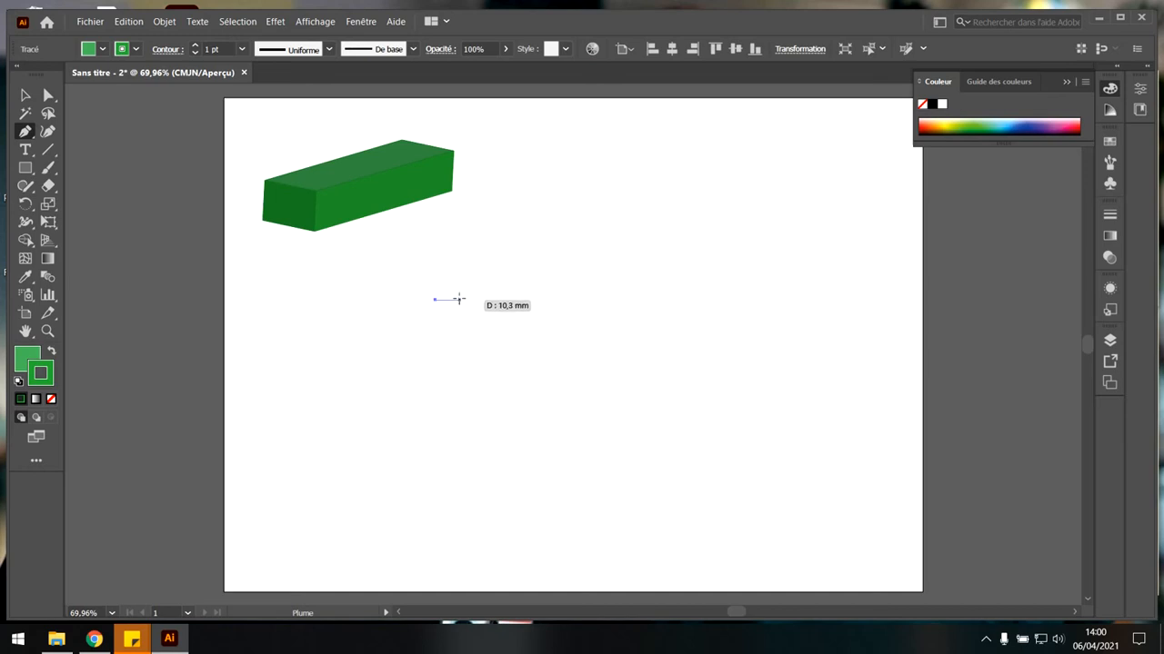
click(466, 351)
click(435, 486)
click(434, 475)
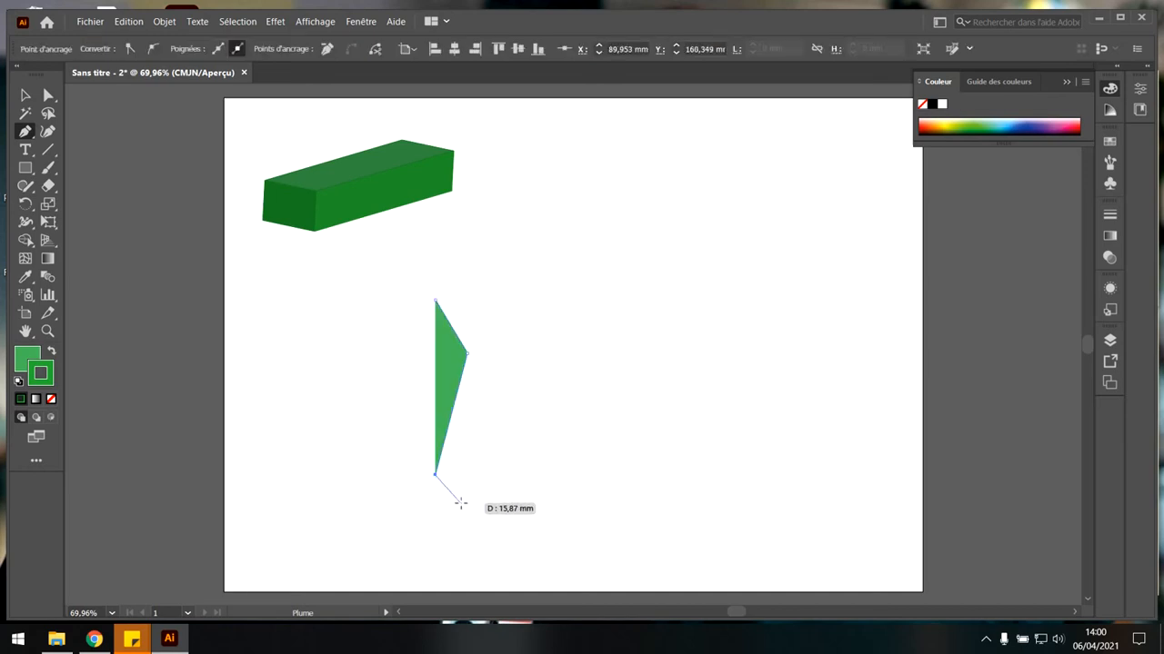
click(463, 496)
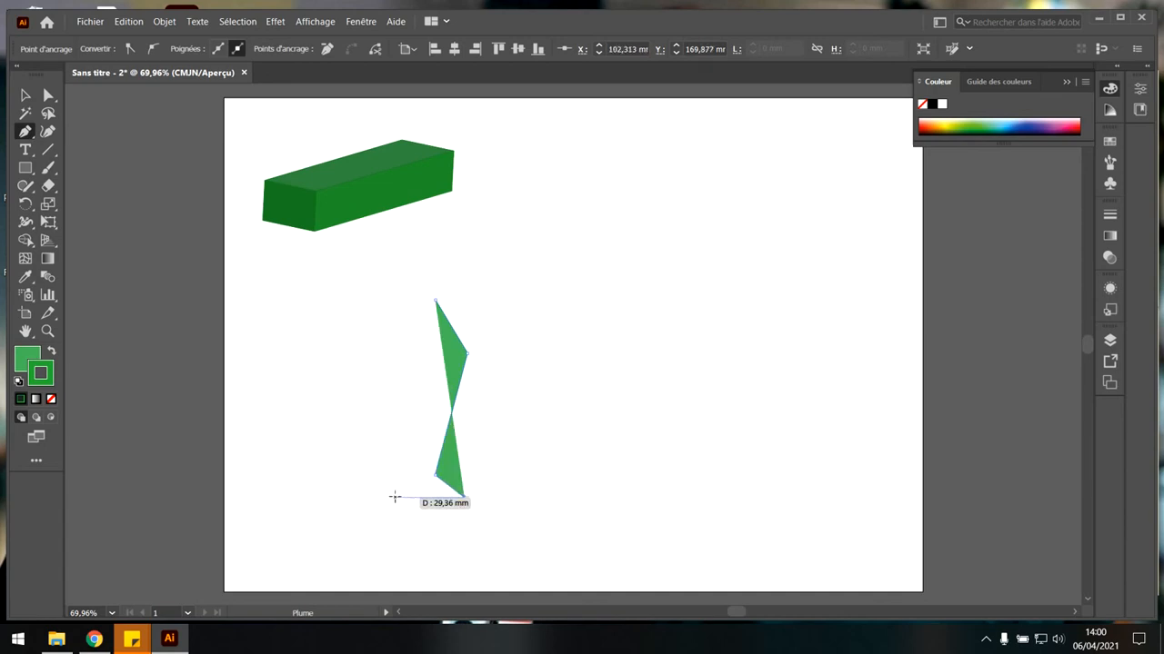
click(394, 497)
click(394, 503)
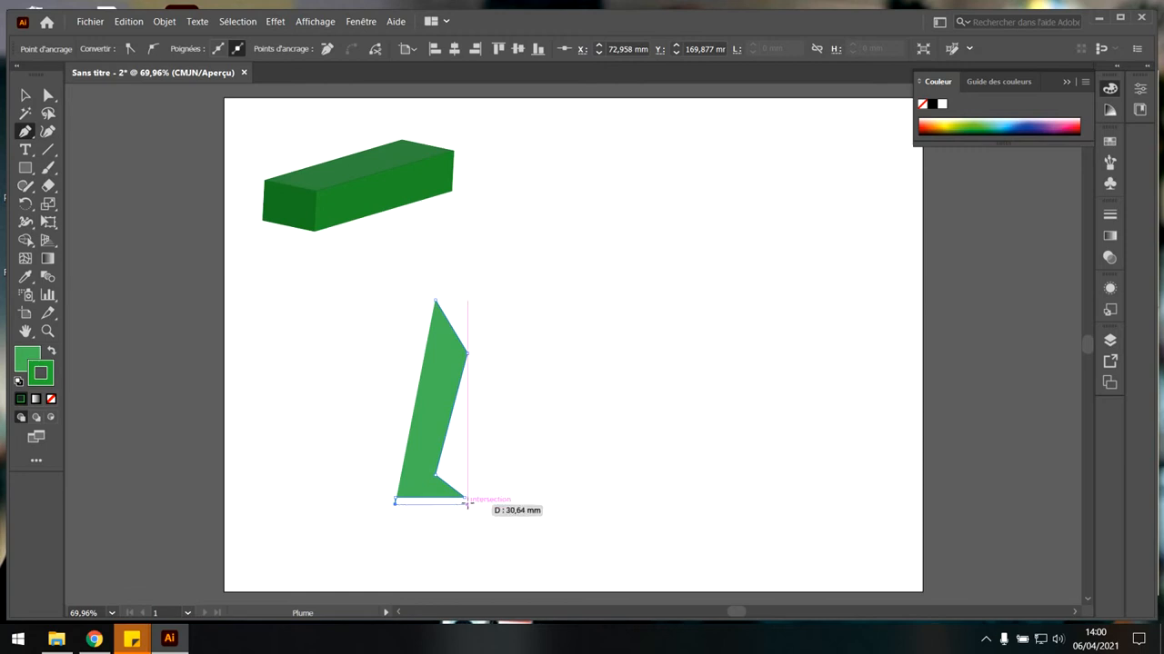
click(487, 503)
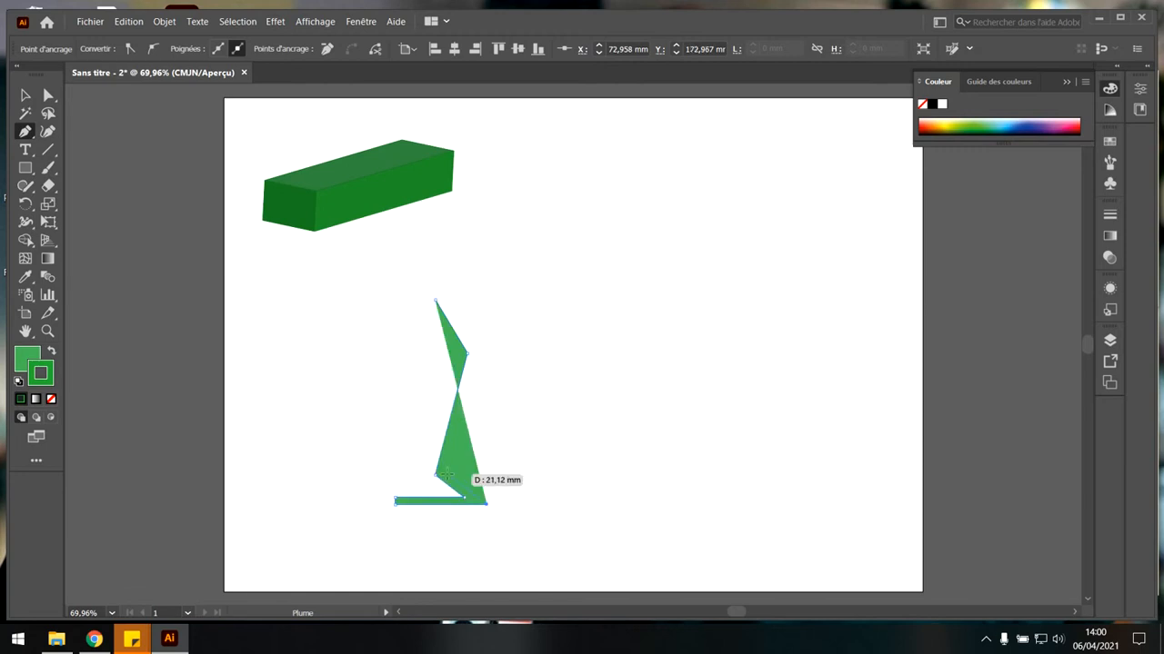
click(439, 474)
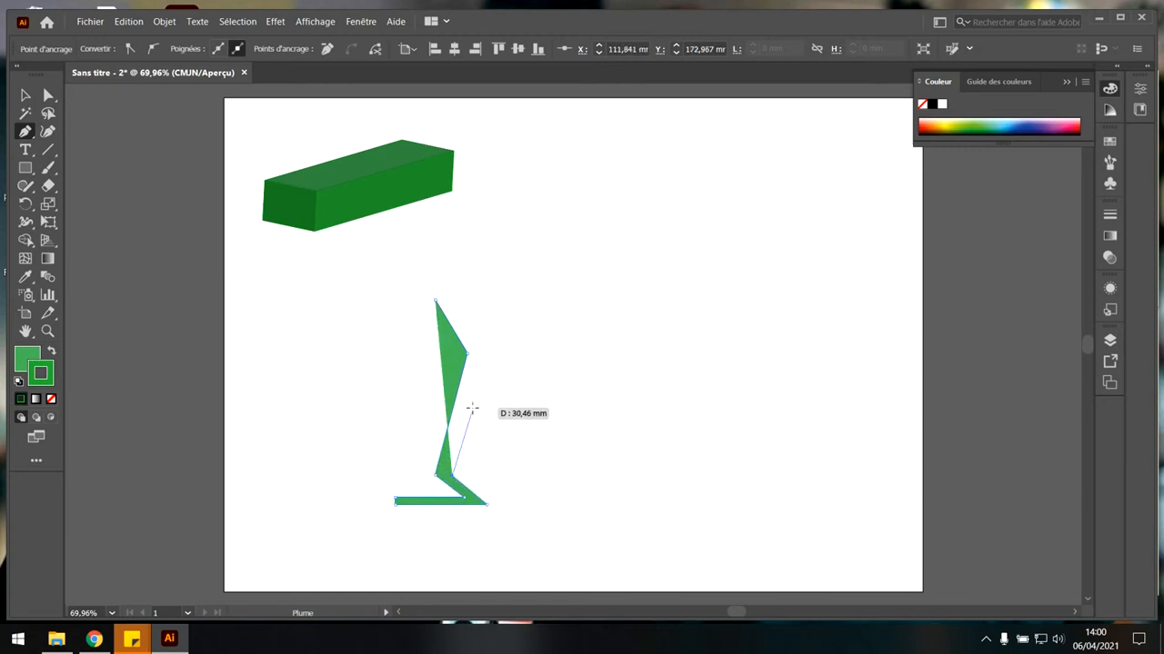
click(478, 348)
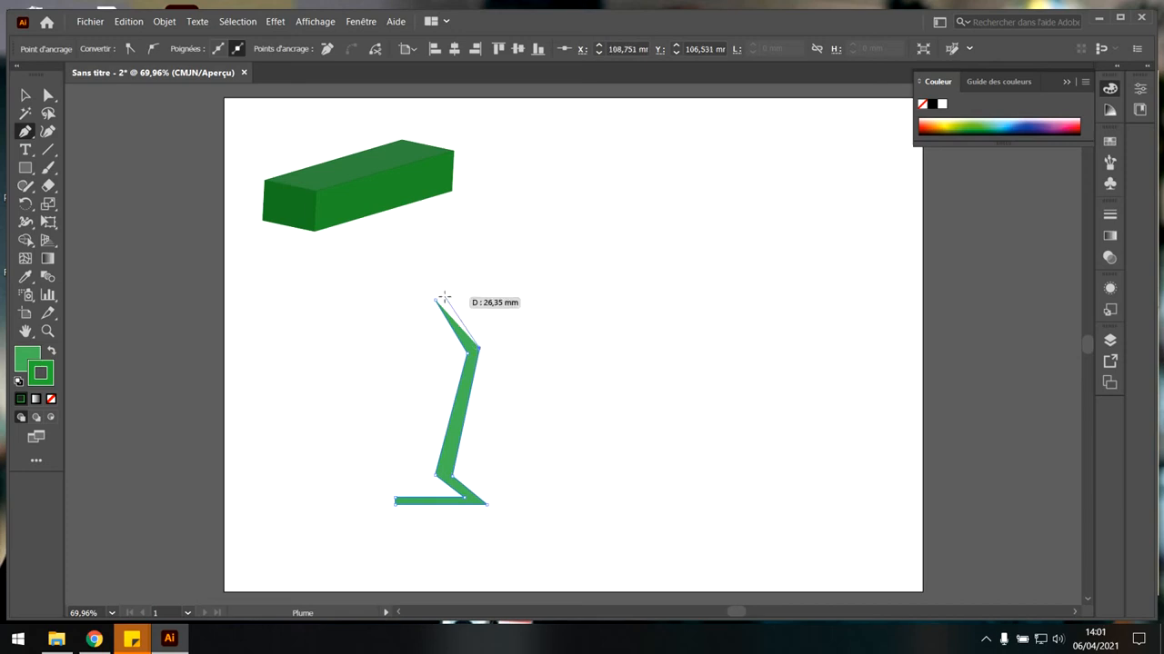
click(437, 300)
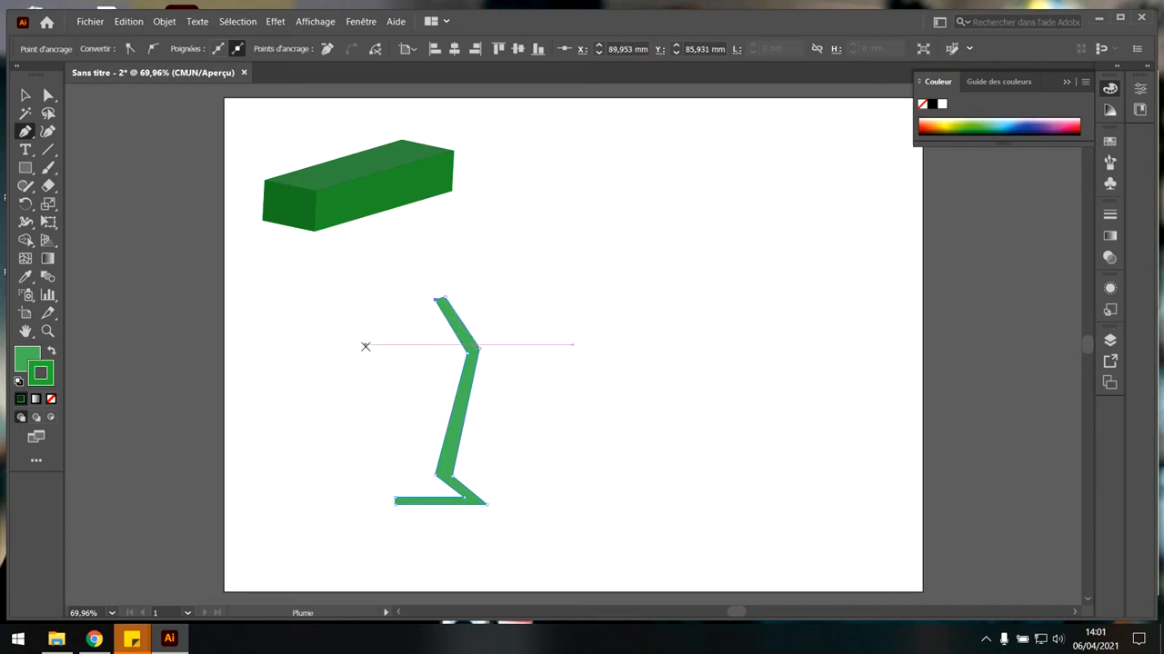
Apply a 3D Revolve effect to the vase profile with rotation angles -8°, 0° and 3°, and change its stroke colour to purple.
click(274, 21)
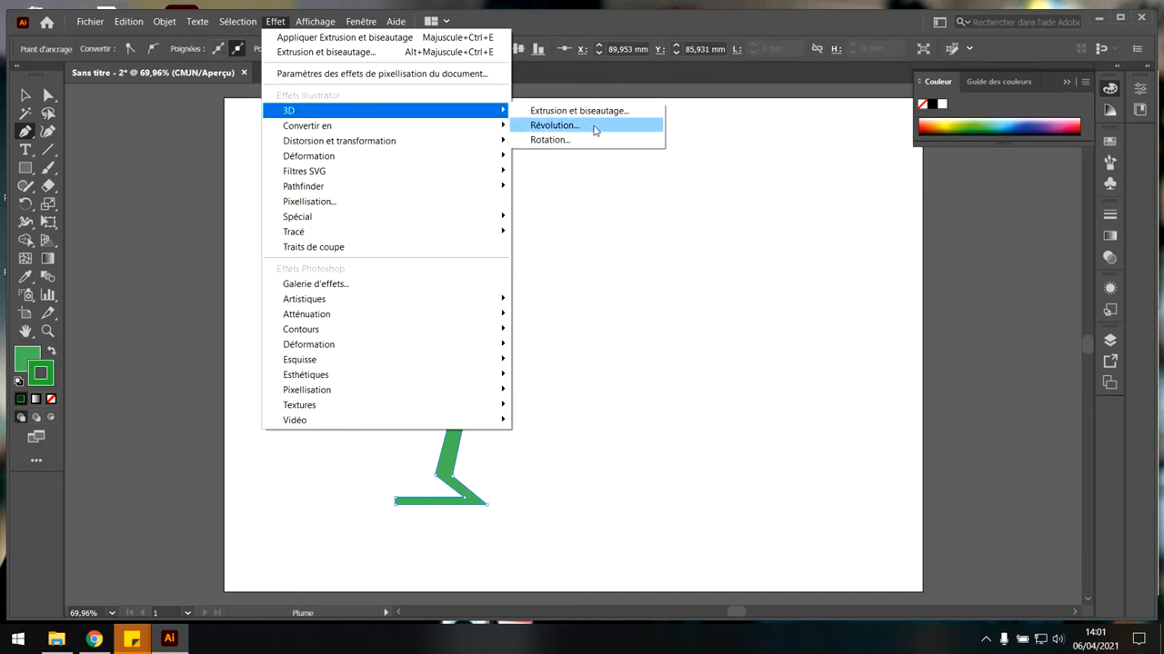
click(595, 130)
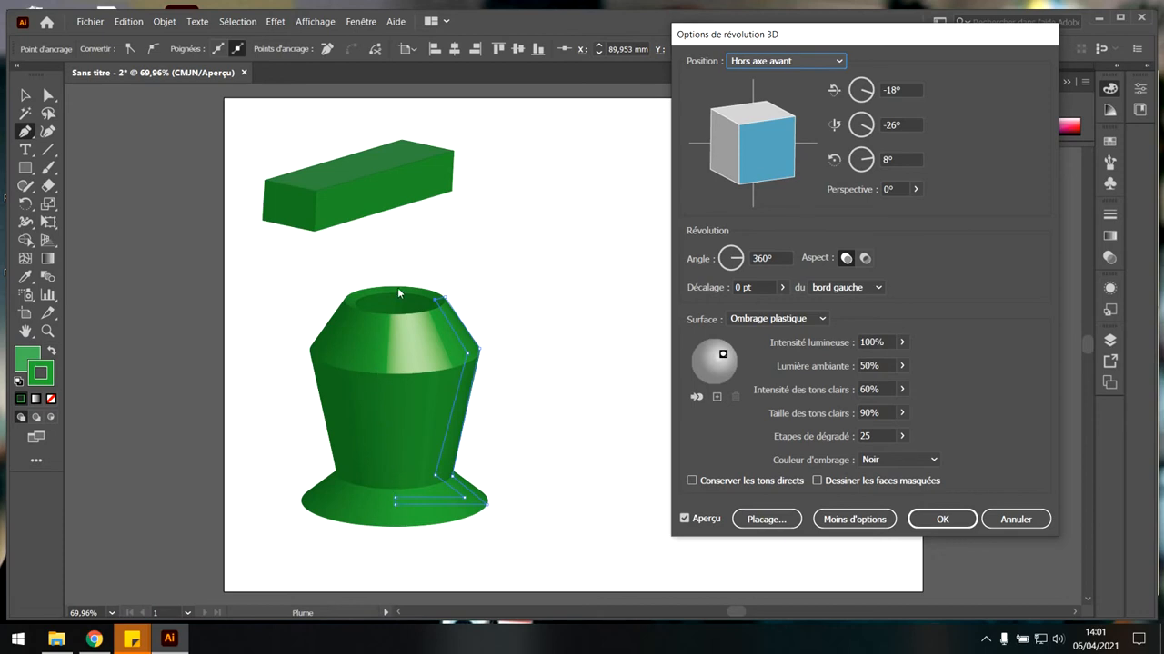
mouse_move(775, 166)
mouse_down()
mouse_move(764, 152)
mouse_move(766, 168)
mouse_up()
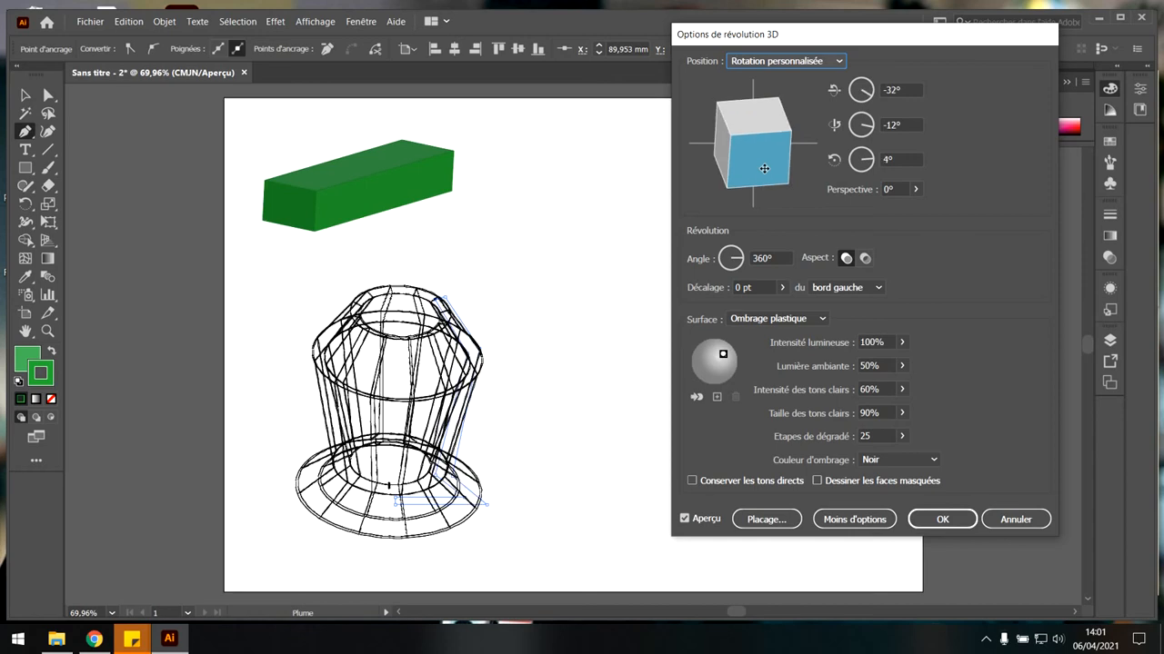
mouse_move(739, 126)
mouse_down()
mouse_move(739, 146)
mouse_move(773, 138)
mouse_move(772, 151)
mouse_up()
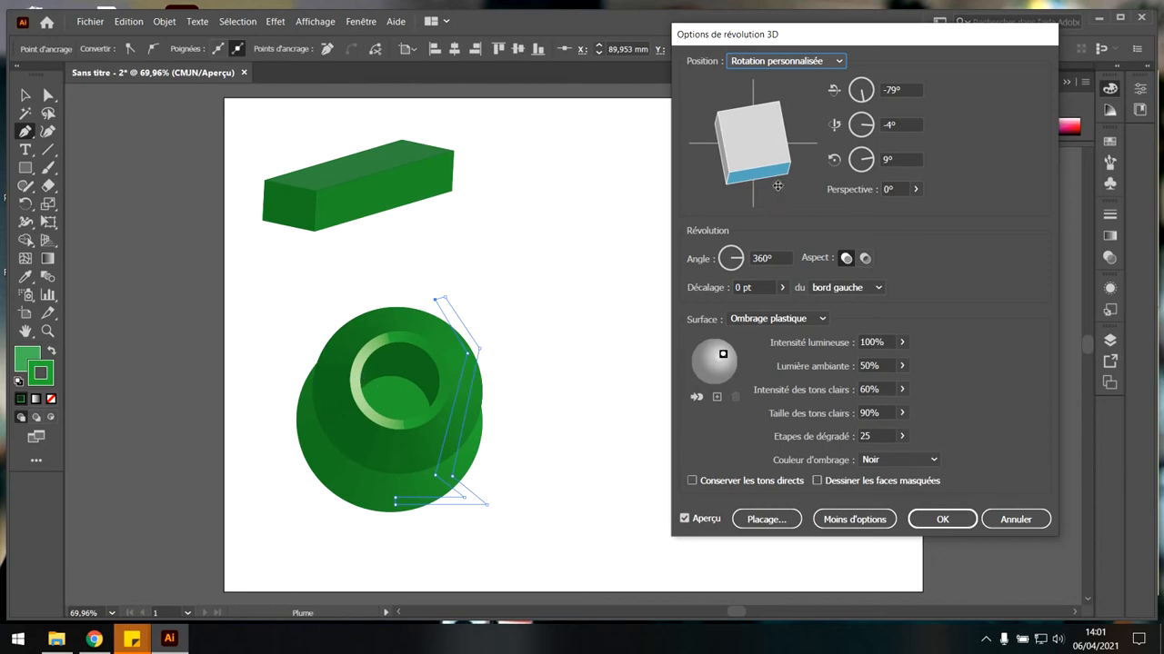
drag(764, 169, 768, 141)
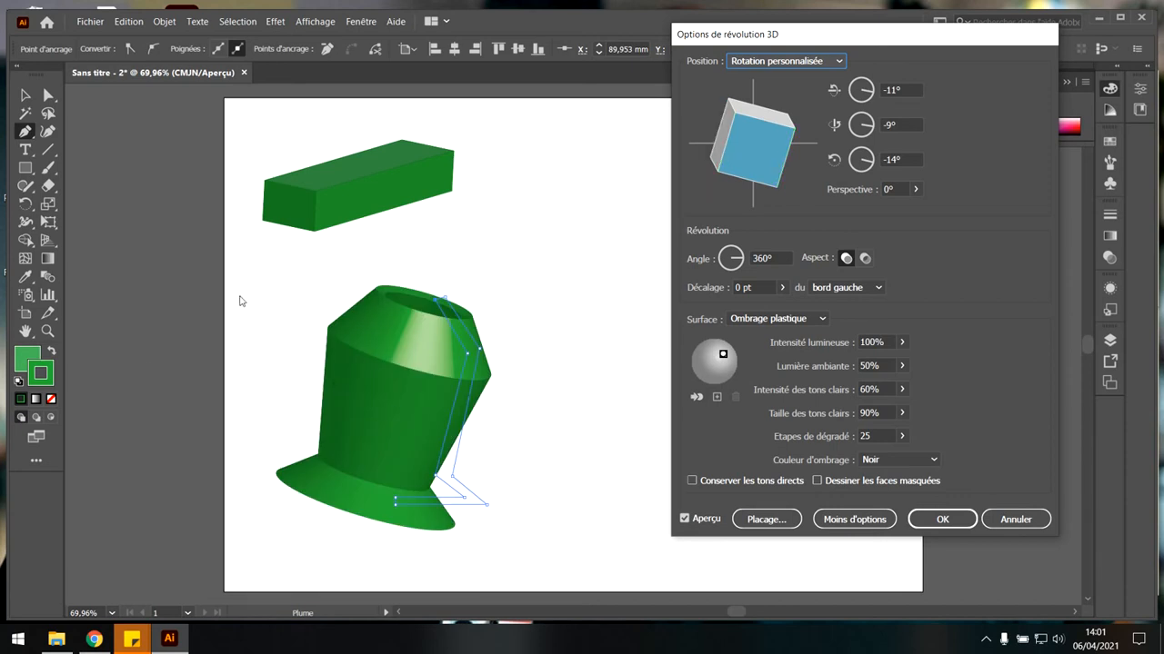
mouse_move(767, 135)
mouse_down()
mouse_move(766, 165)
mouse_move(765, 115)
mouse_up()
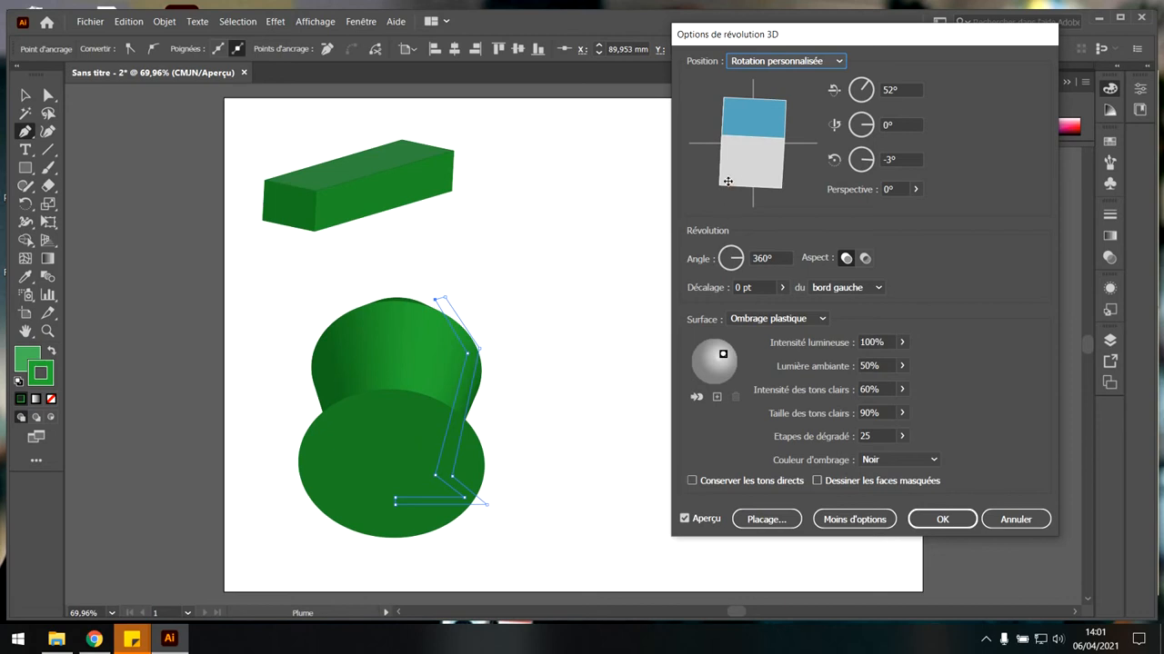
drag(775, 148, 772, 182)
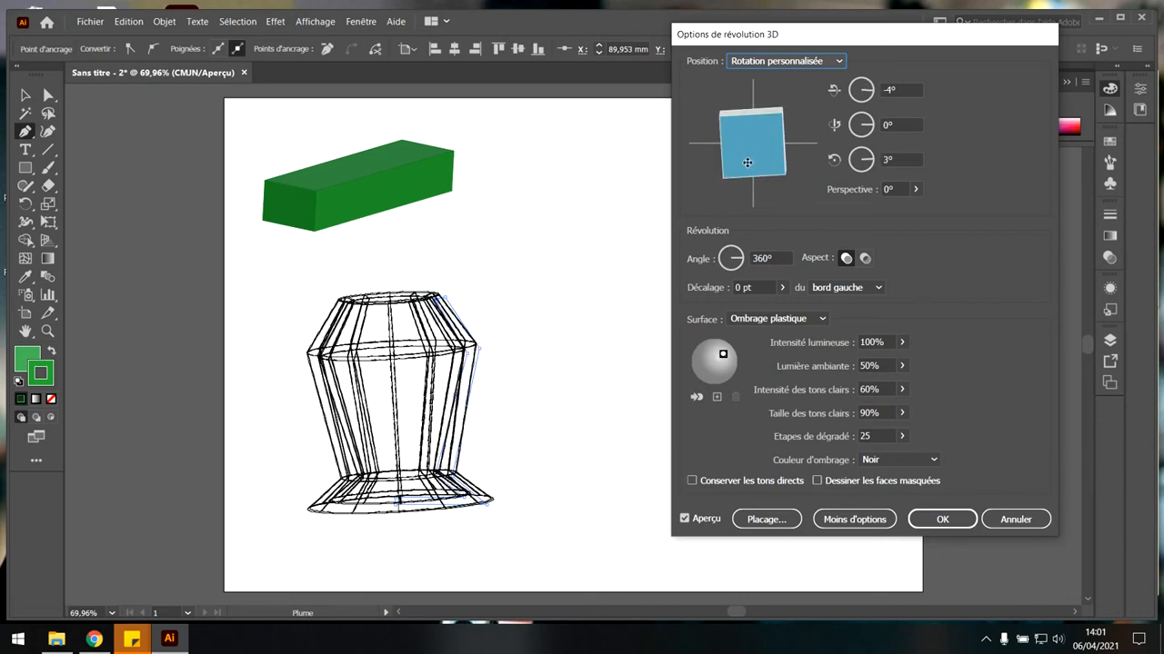
click(950, 517)
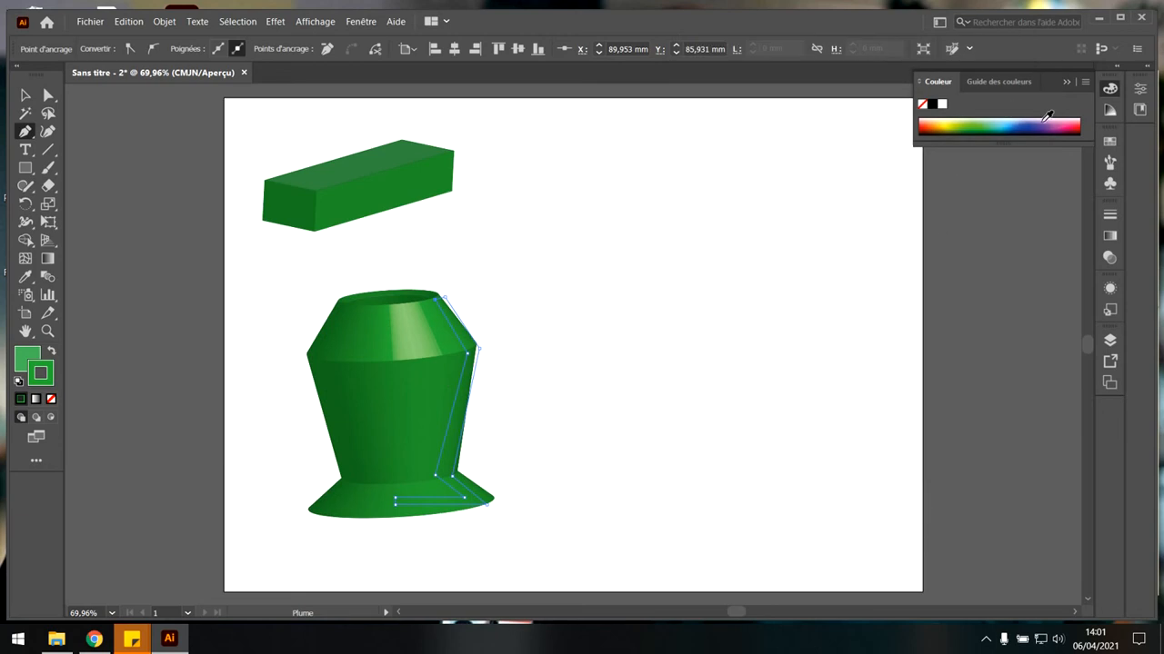
click(1048, 115)
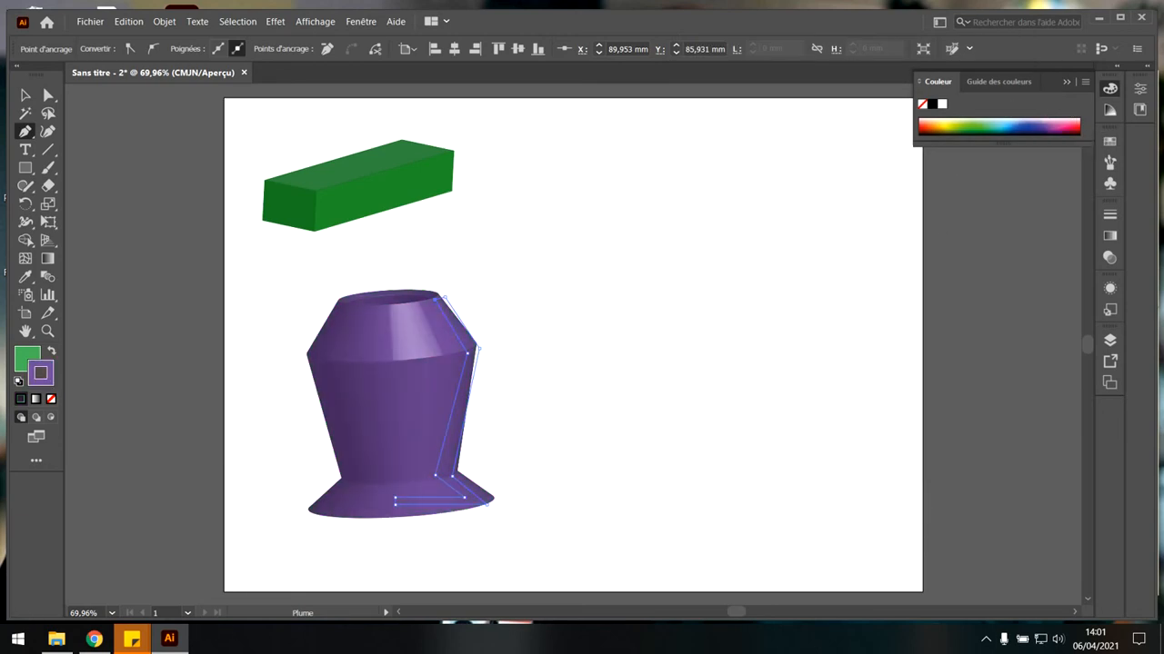
click(1003, 639)
click(985, 639)
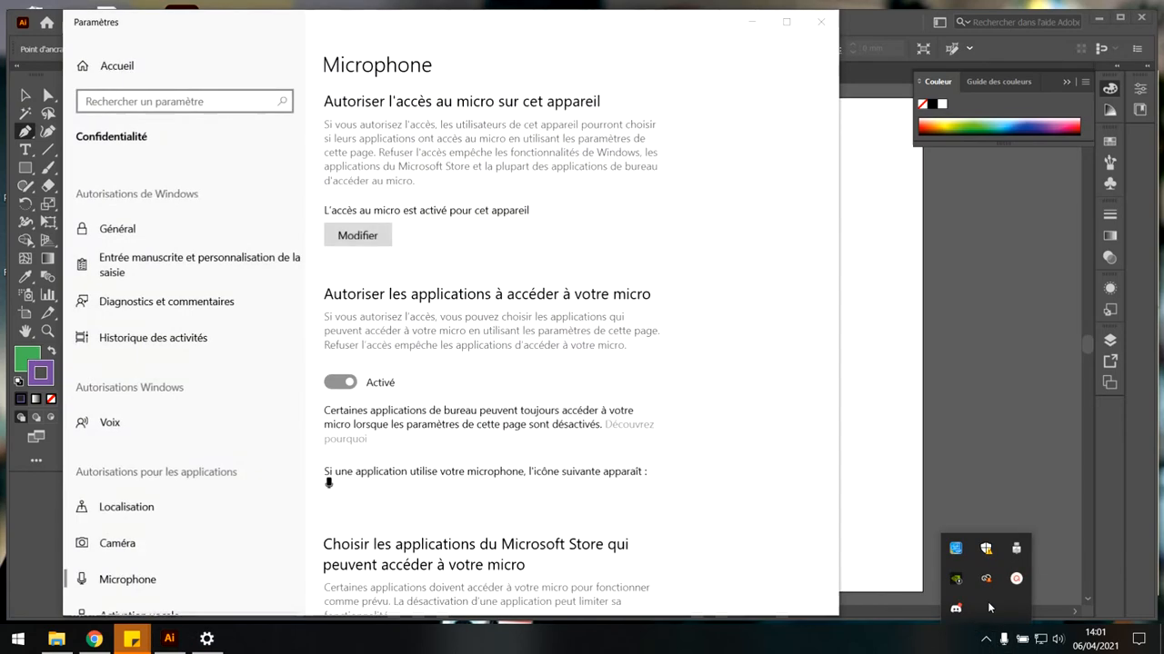
click(990, 608)
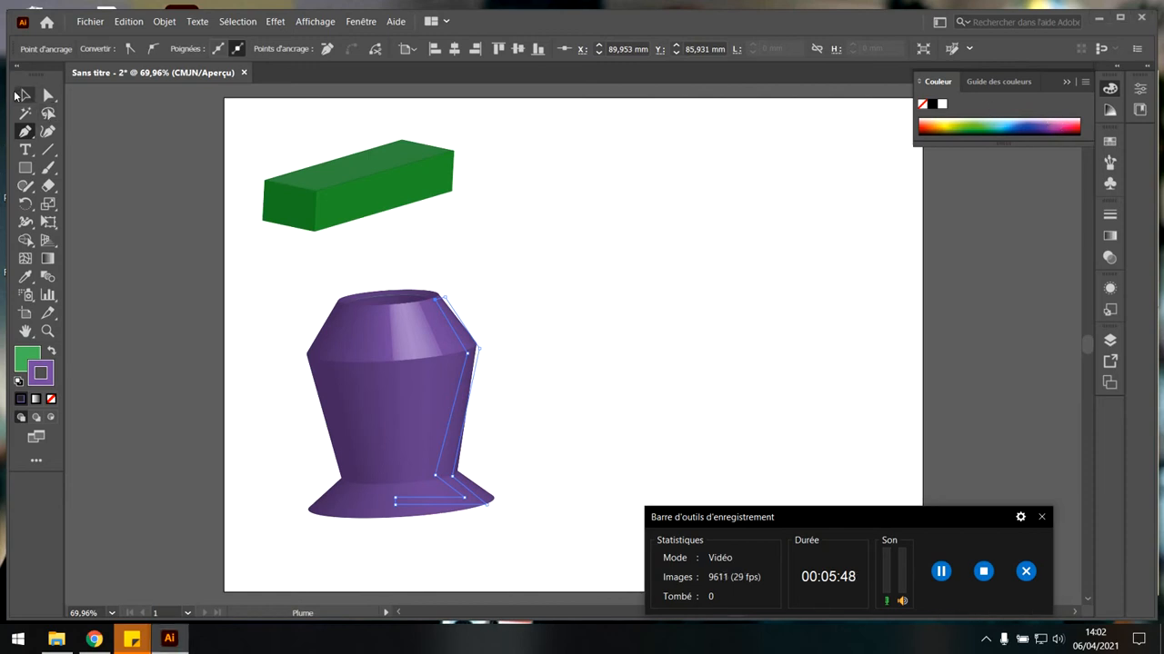
Move the purple vase to the left so it overlaps the artboard's left edge, and deselect it.
click(22, 95)
click(384, 338)
drag(384, 337, 358, 348)
click(483, 322)
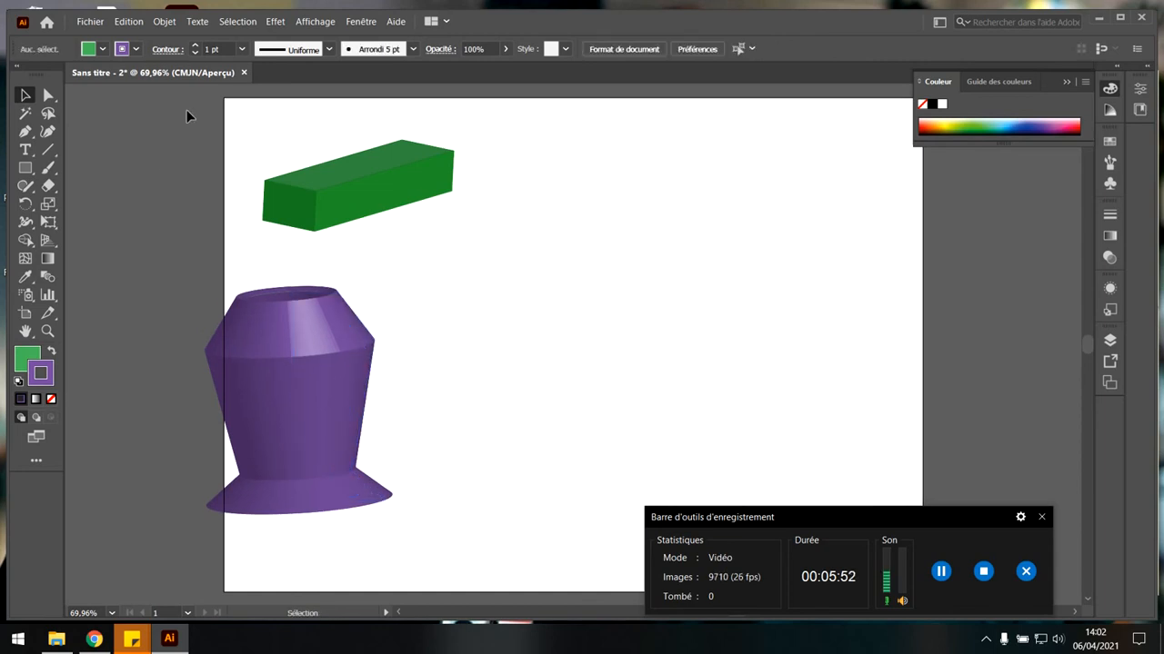
Draw a wide rectangle to the right of the green box and give it a pink fill with a green stroke.
click(28, 168)
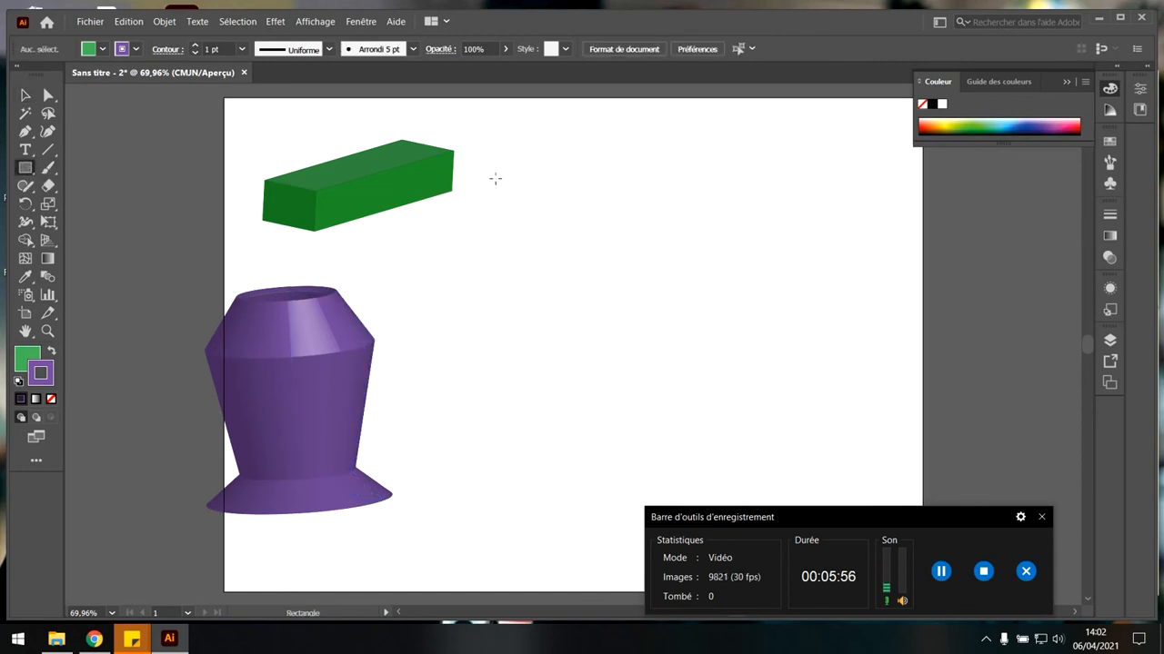
drag(496, 188, 822, 337)
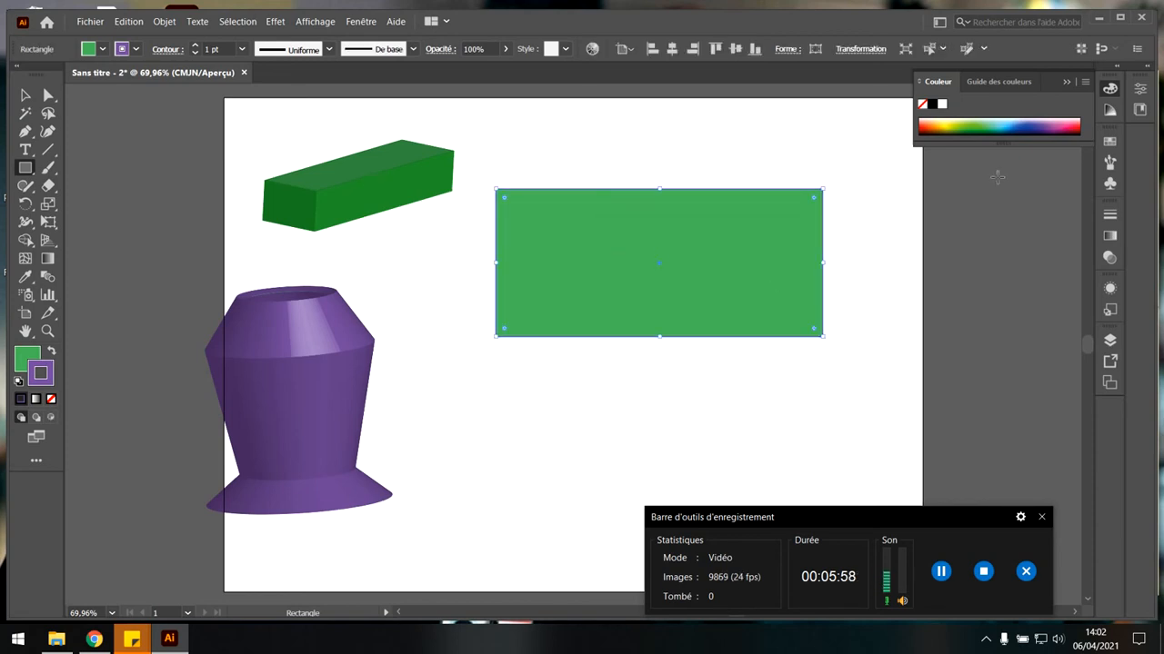
click(1059, 125)
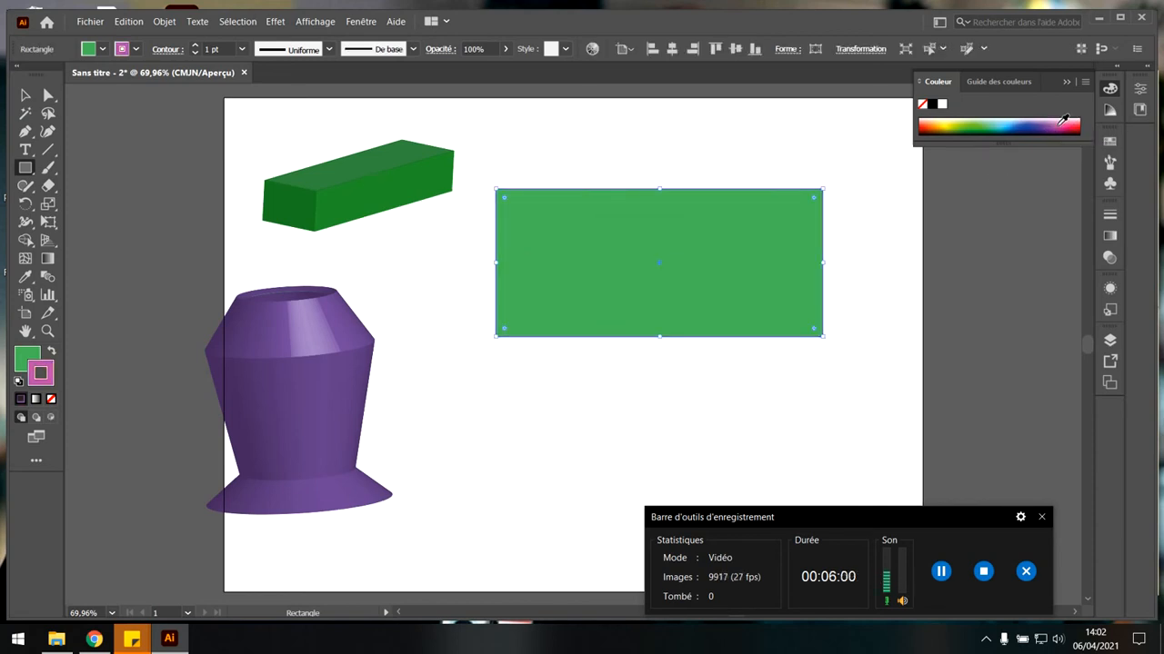
click(52, 352)
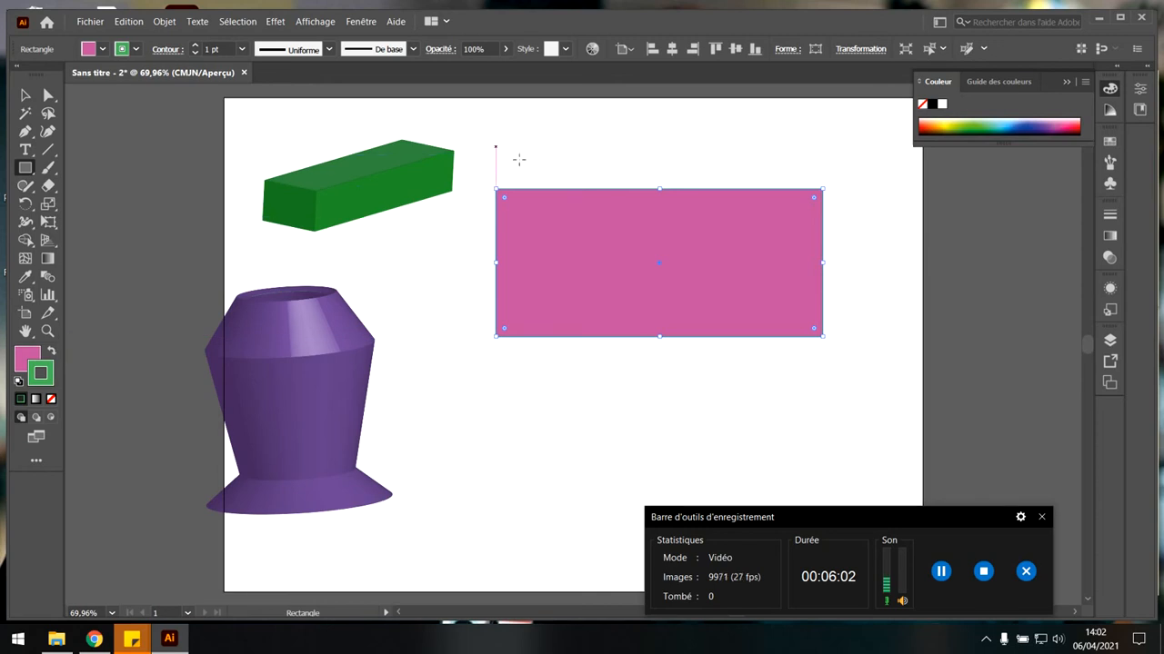
Apply a 3D Rotate effect to the pink rectangle with rotation angles -69°, 53° and -139°.
click(276, 21)
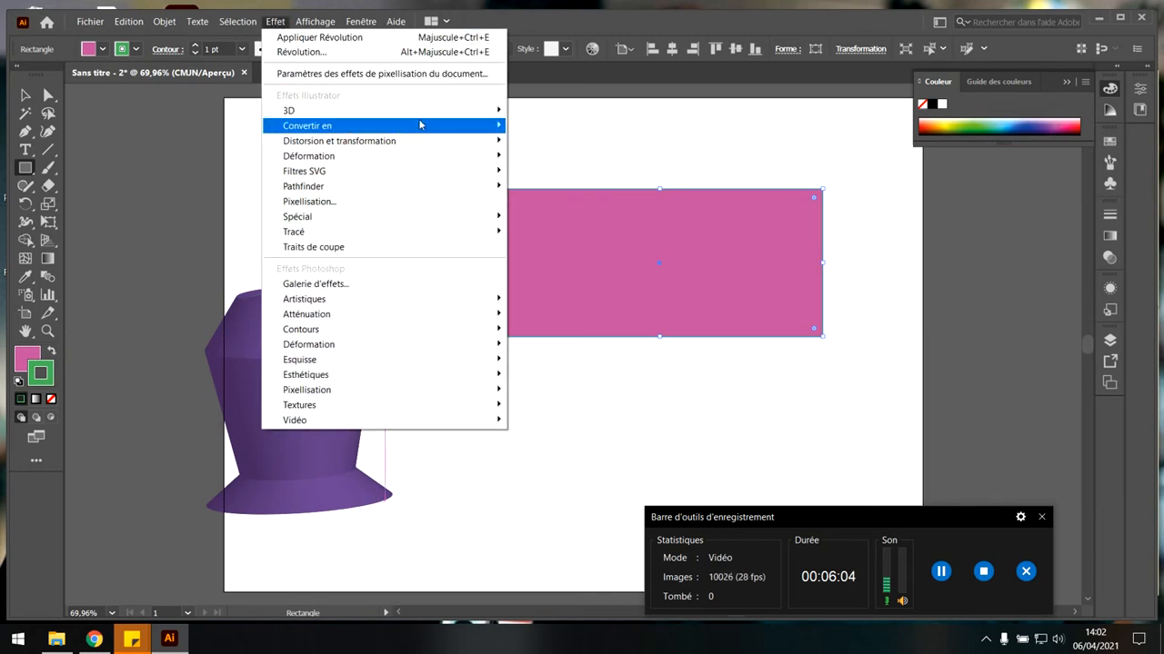
mouse_move(490, 110)
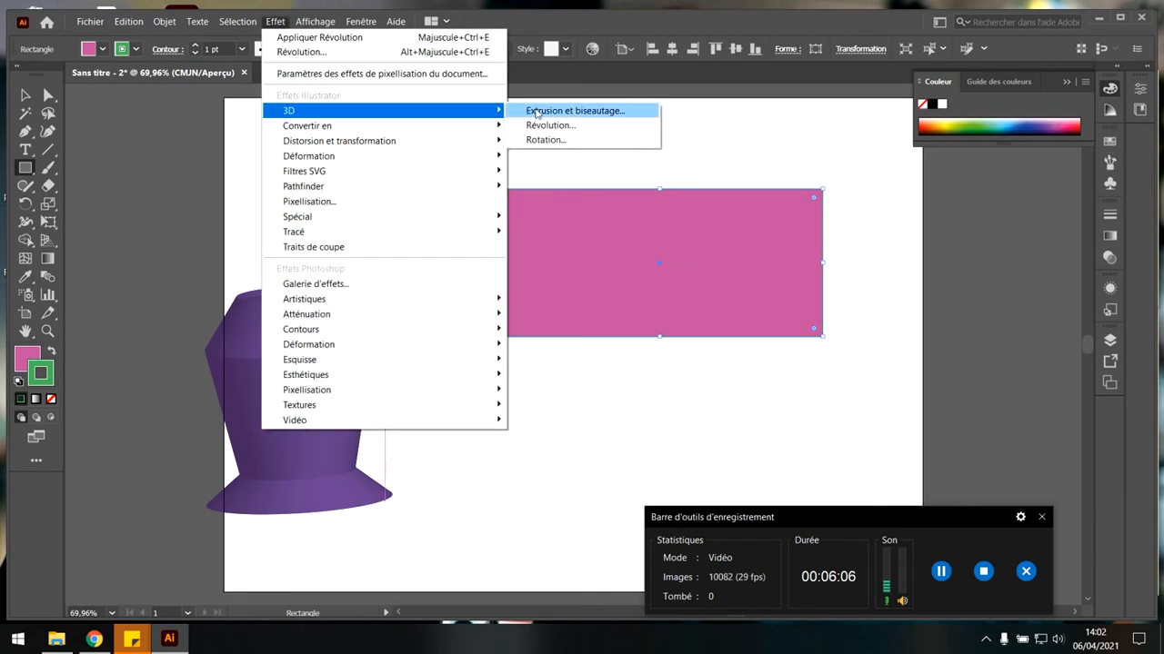
click(586, 140)
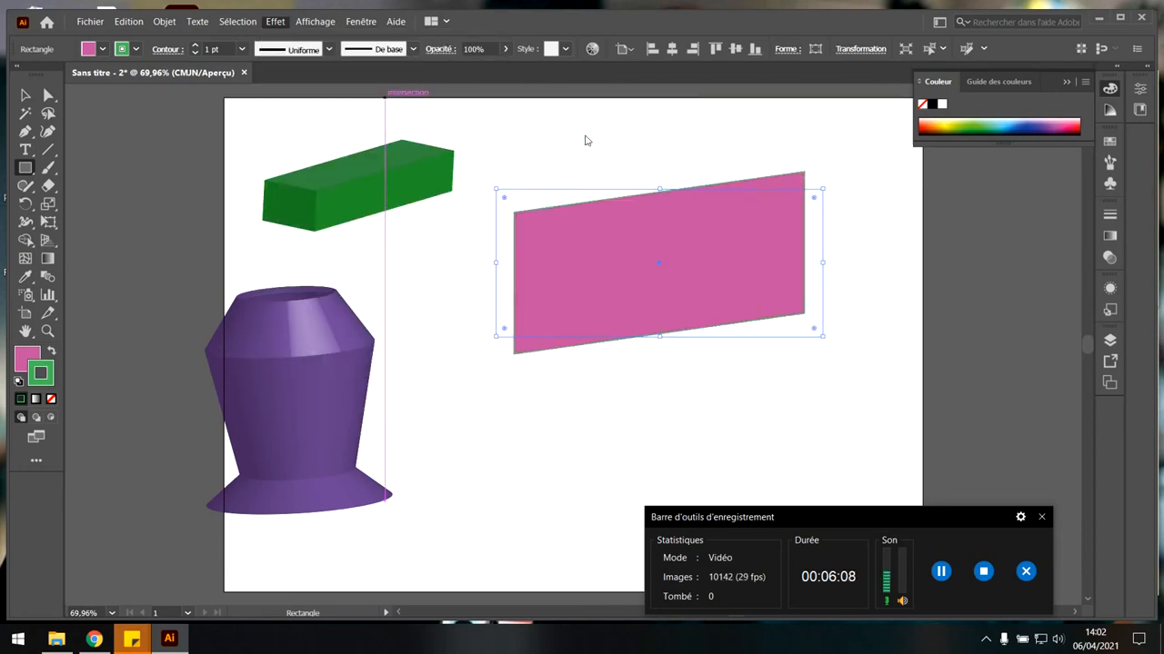
drag(900, 31, 361, 18)
drag(225, 146, 199, 136)
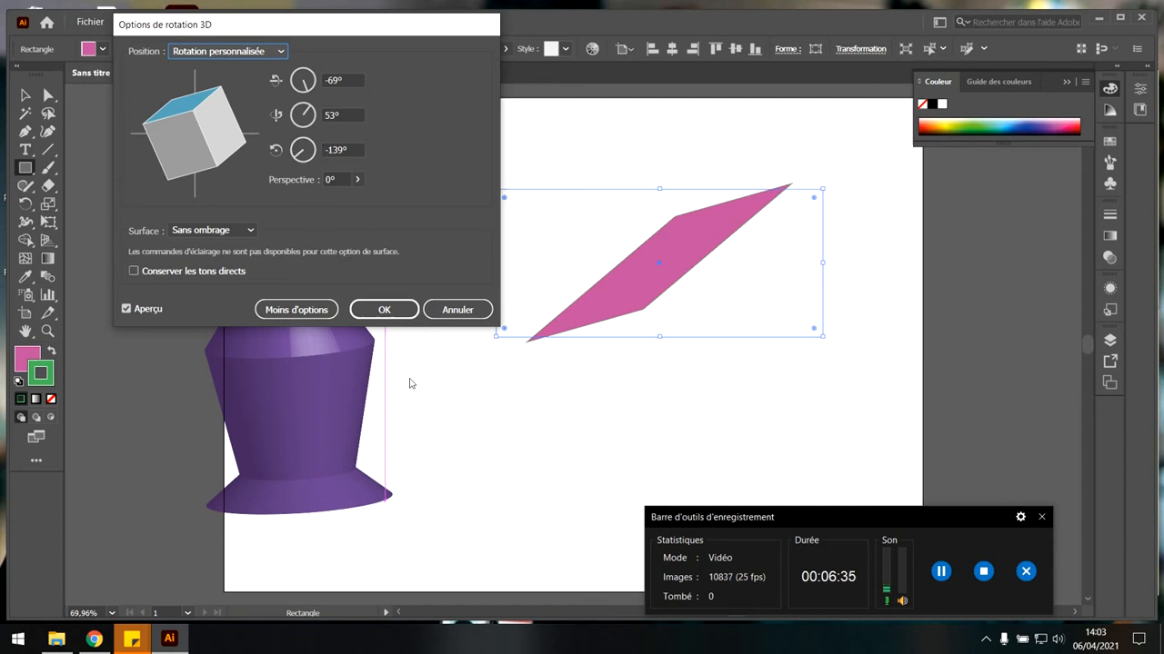
click(384, 310)
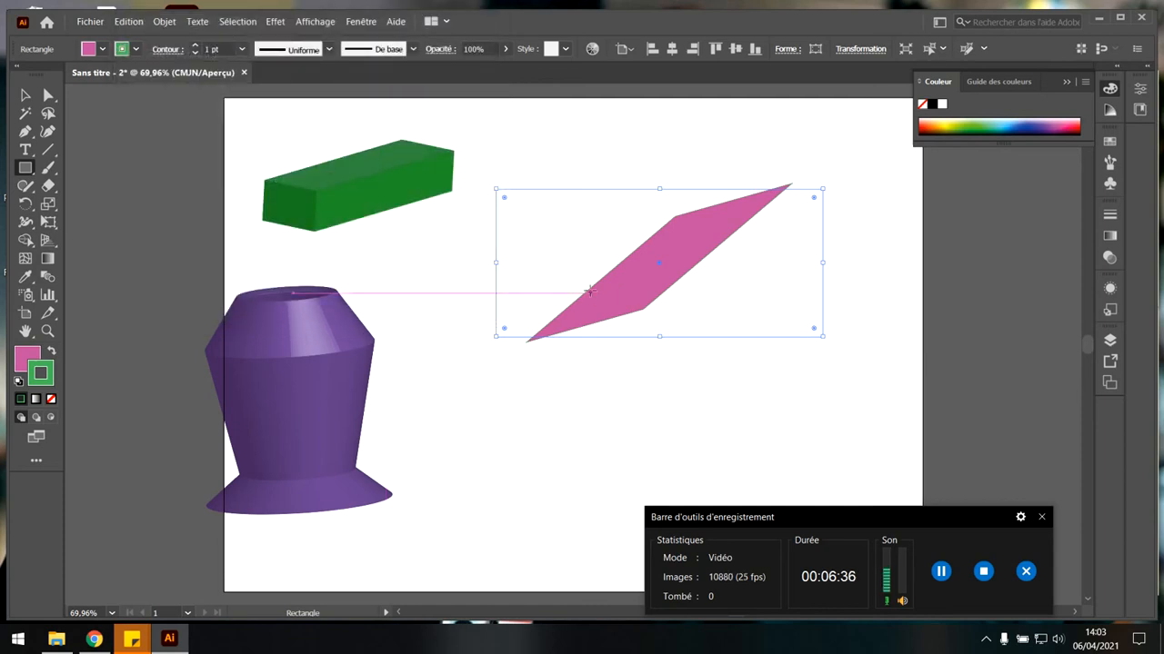
Delete the rotated pink rectangle from the artboard.
click(589, 292)
click(617, 346)
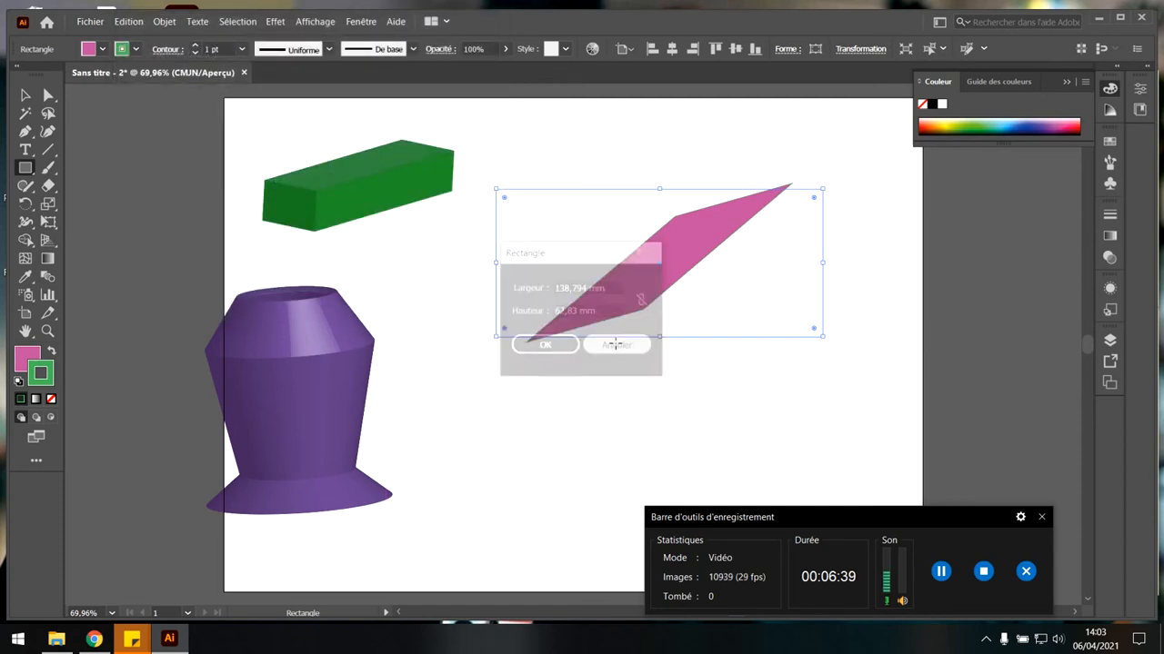
key(v)
key(Delete)
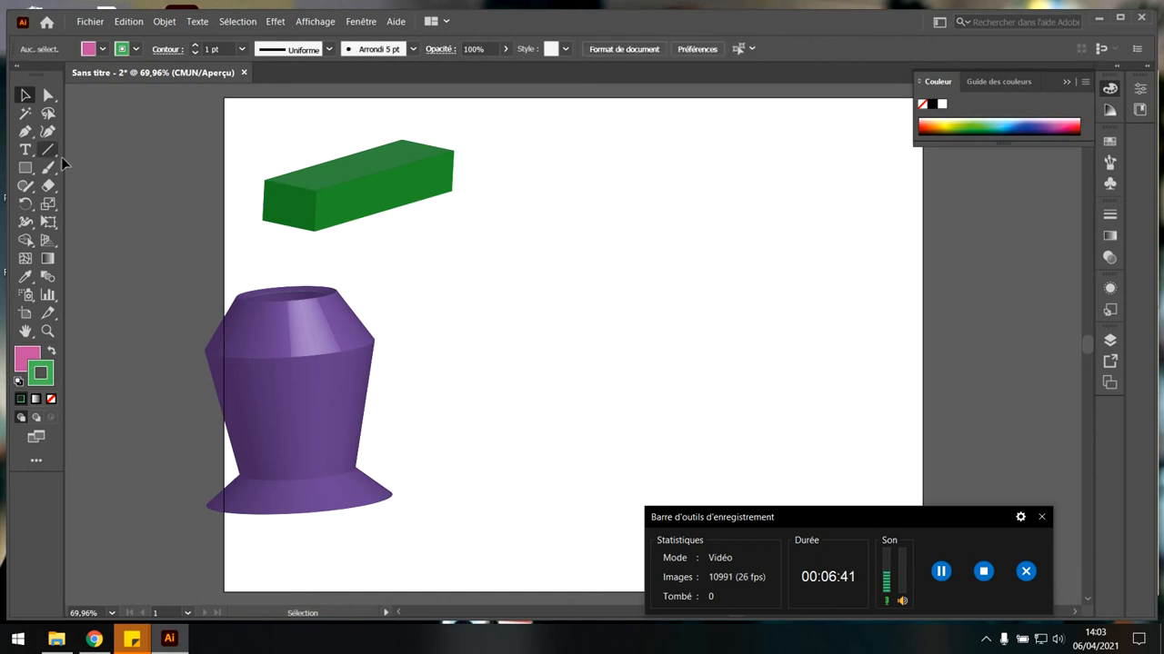
Draw a small pink ellipse with a green stroke in the empty area to the right of the green box.
click(25, 168)
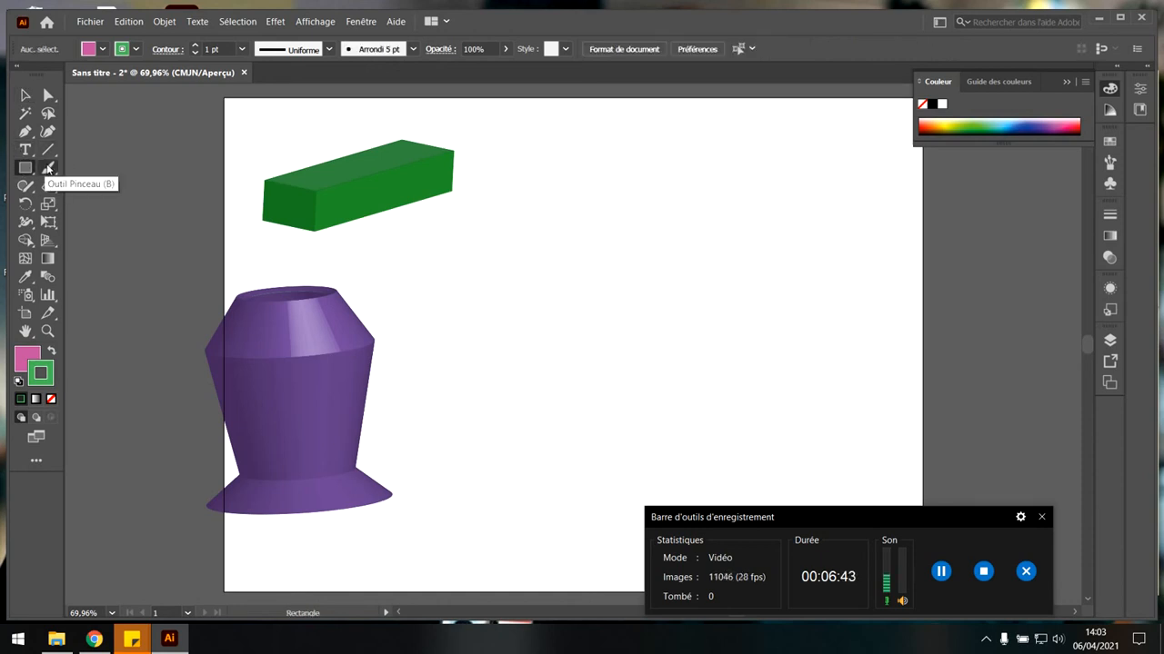
right_click(27, 170)
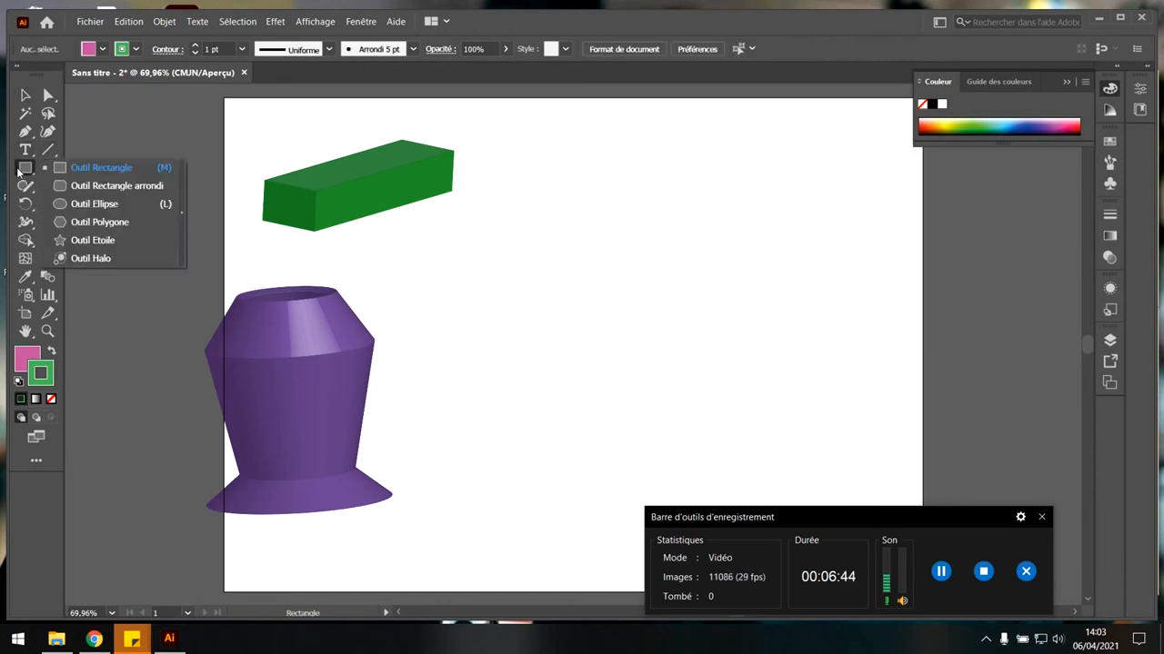
click(96, 204)
drag(622, 235, 718, 311)
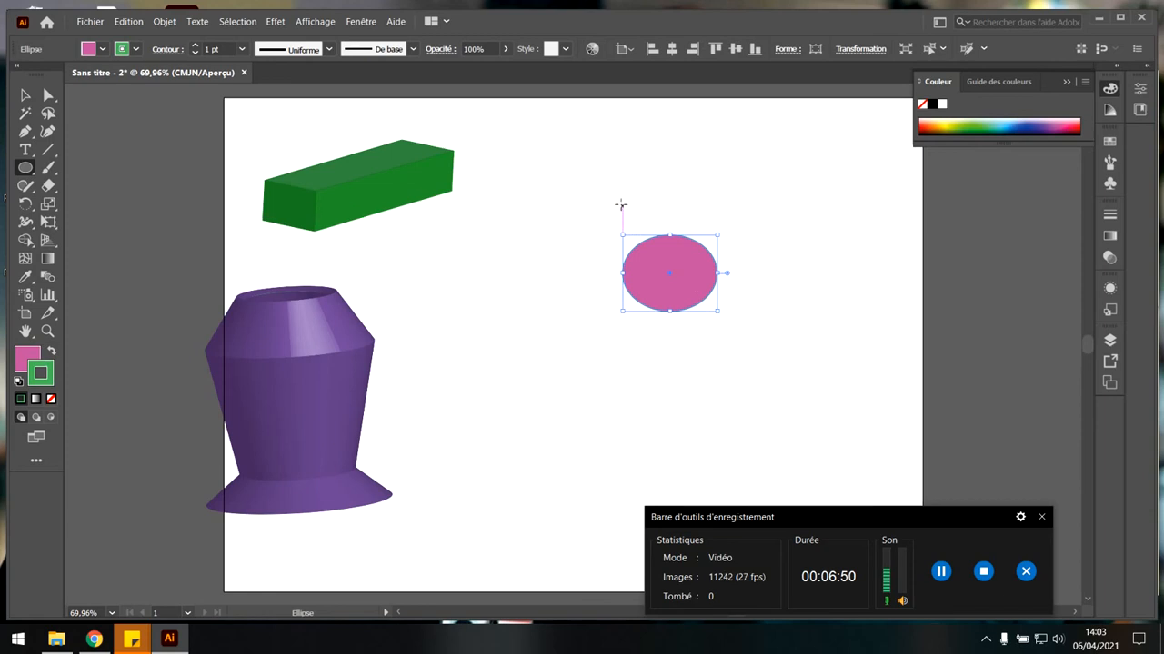
Draw a long vertical green line and nudge it against the ellipse's left edge to mark the revolution axis.
click(48, 149)
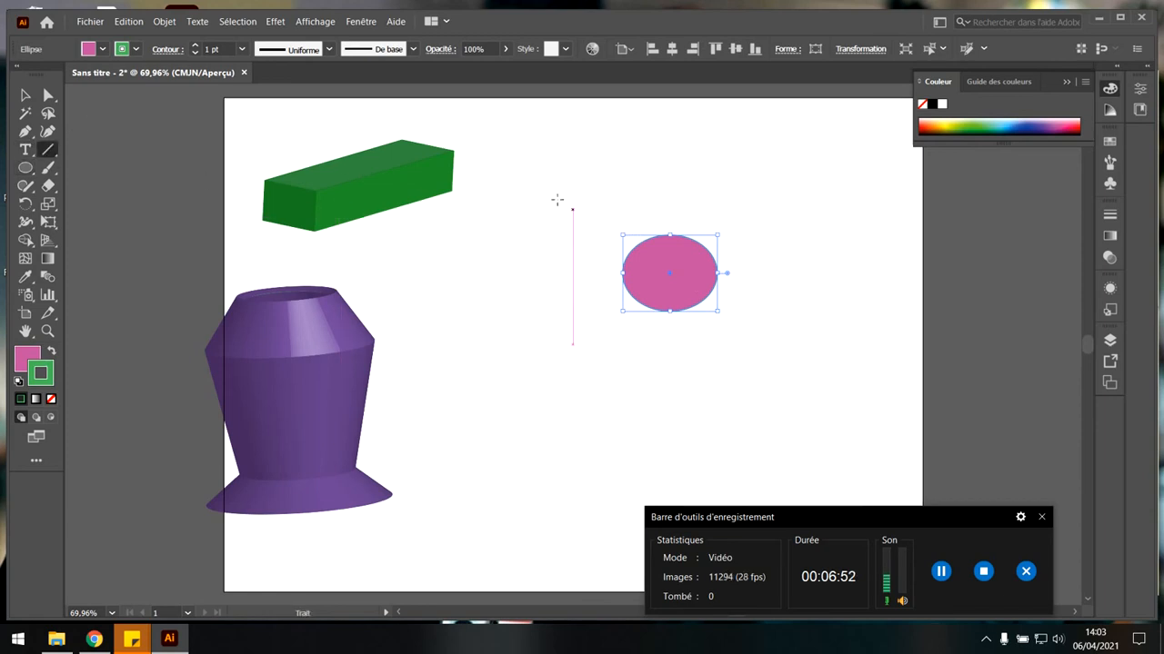
drag(614, 190, 613, 403)
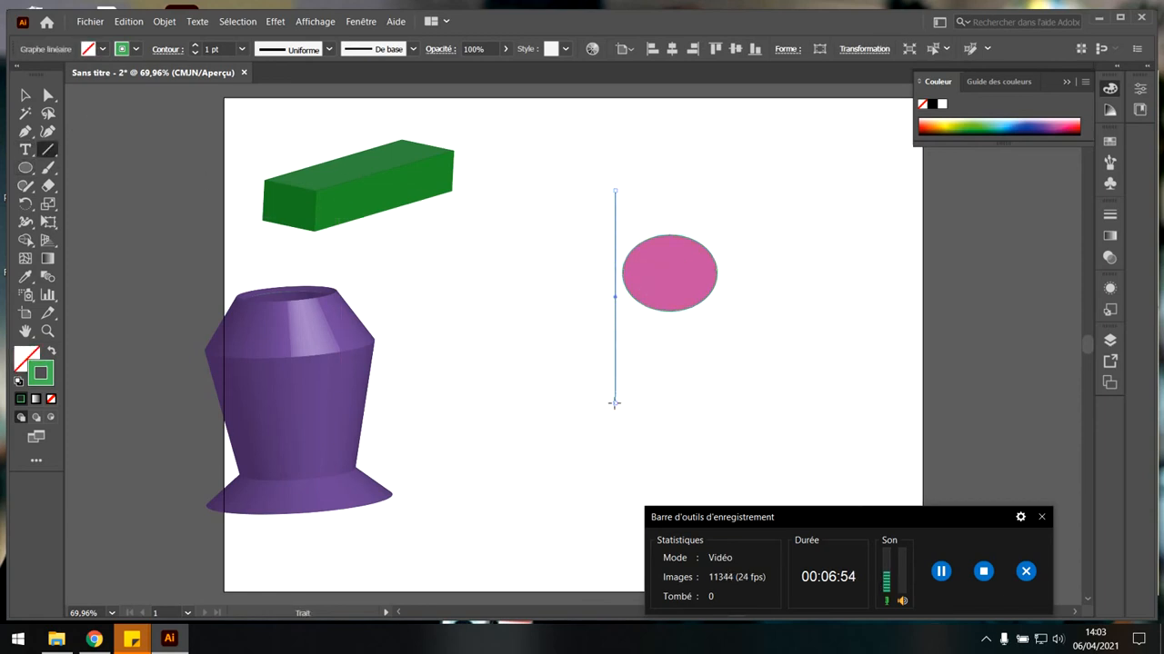
key(v)
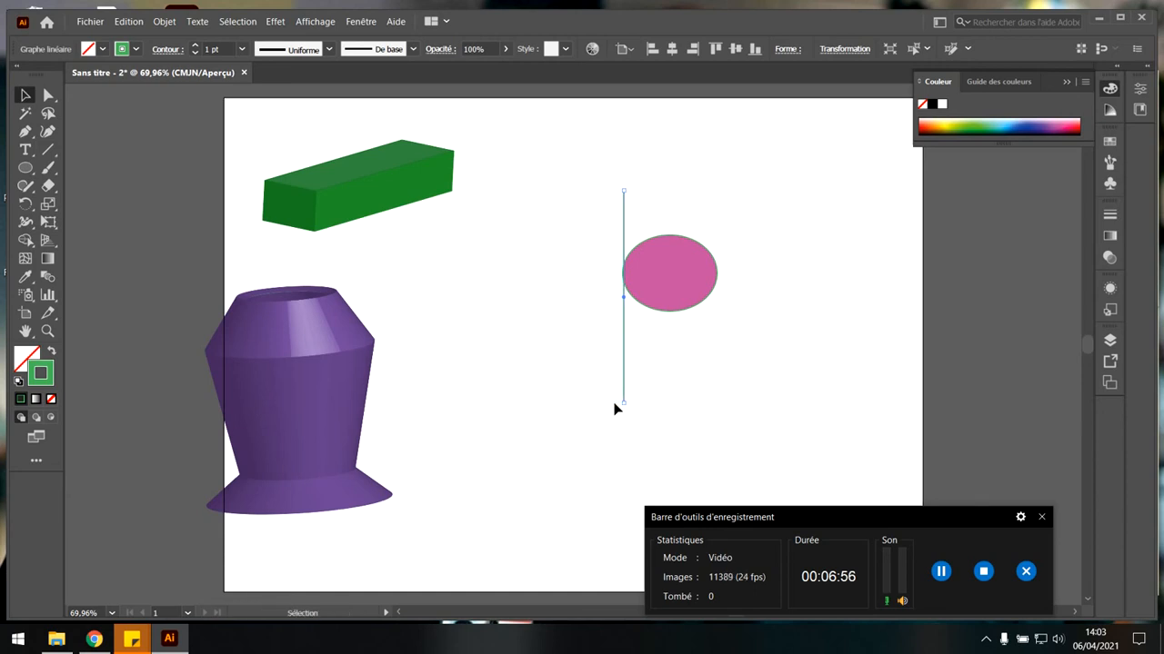
key(Left)
key(Left)
Try a 360° 3D Revolve on the ellipse around its left edge in the off-axis front position, and undo it.
click(635, 277)
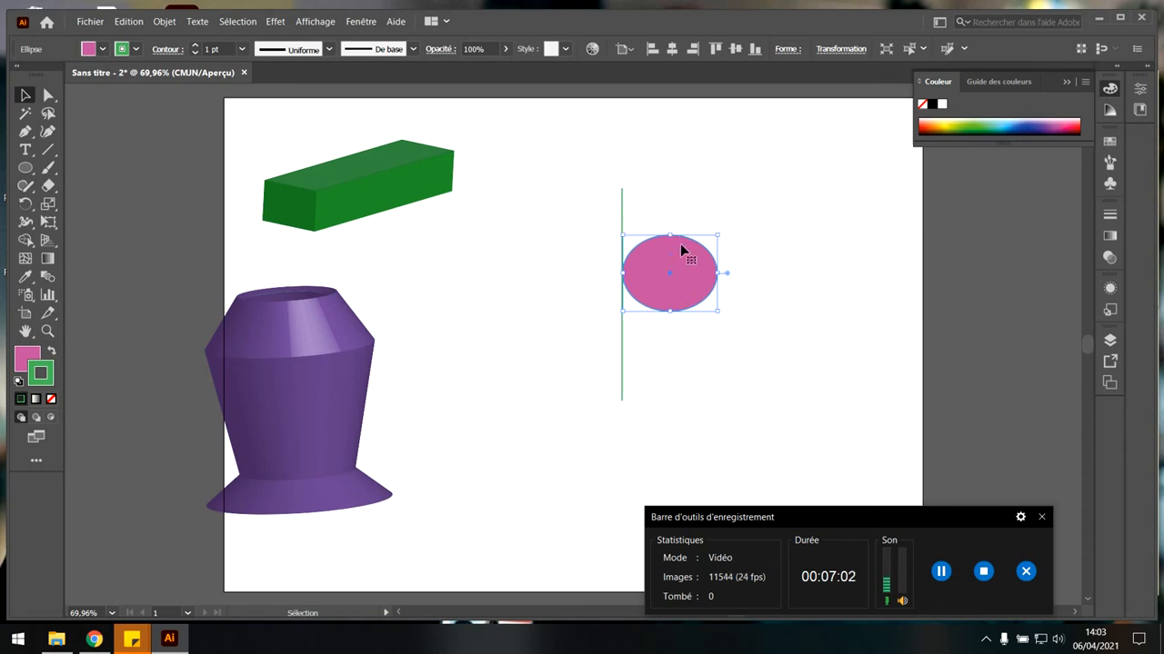
click(277, 22)
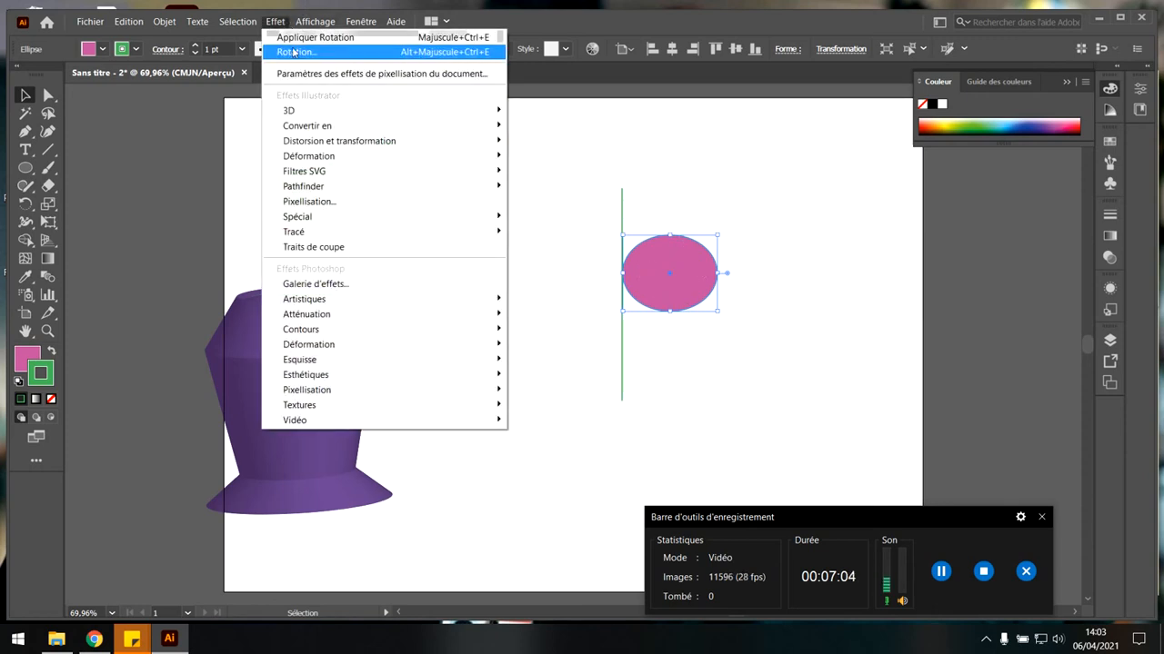
mouse_move(300, 110)
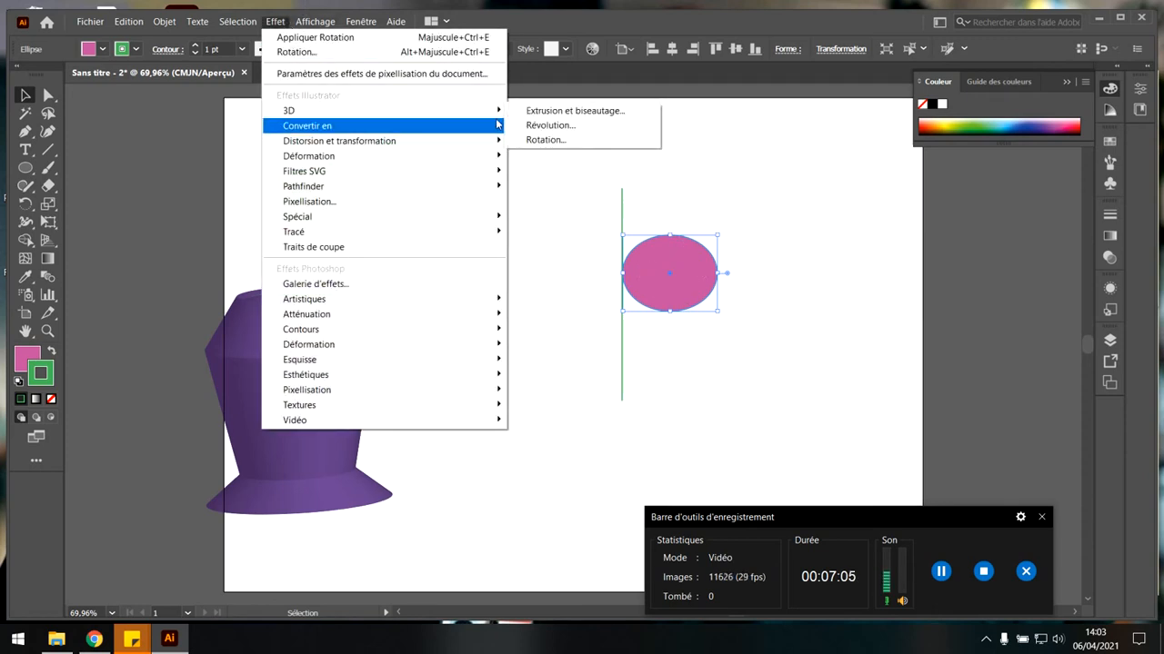
click(569, 126)
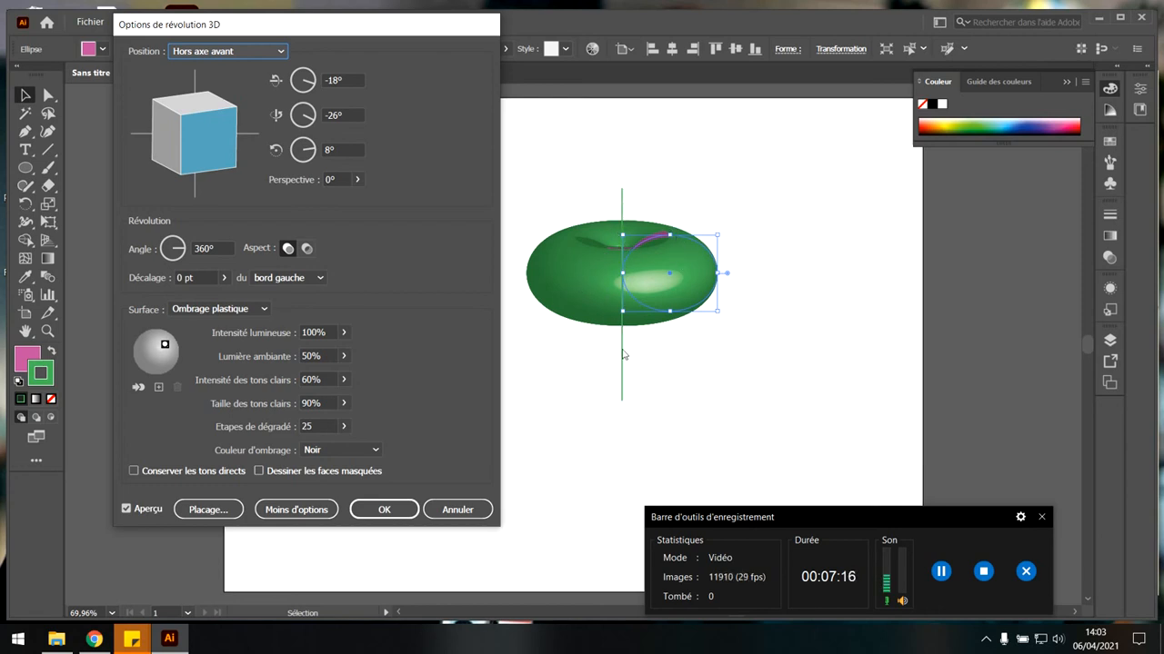
click(384, 509)
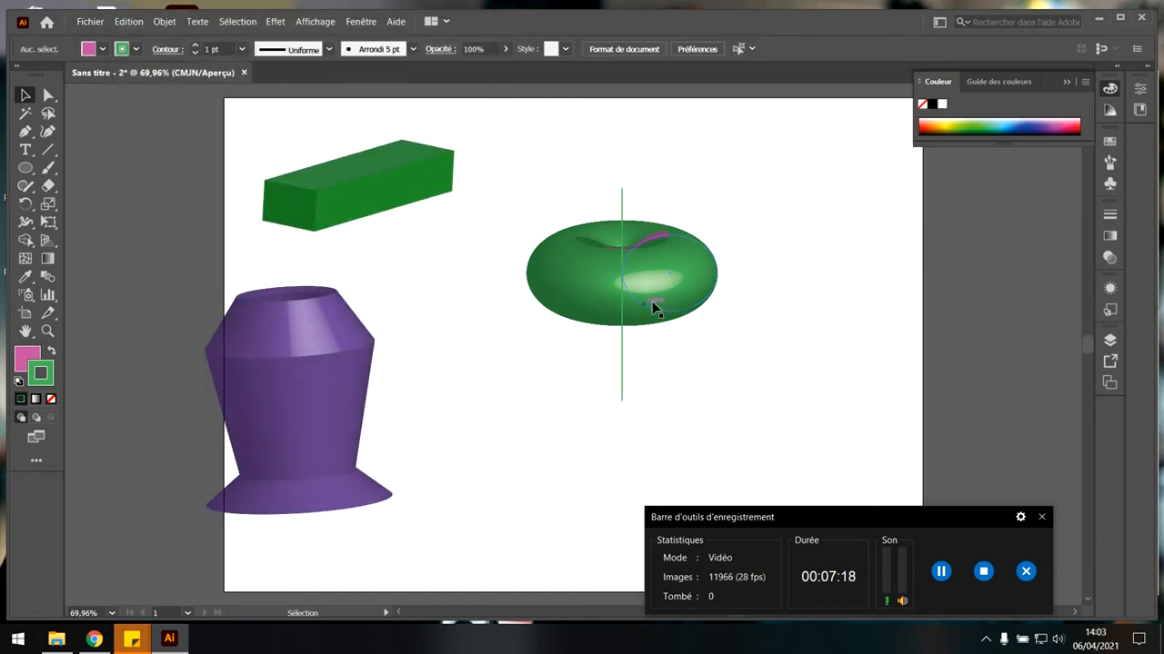
click(688, 275)
click(688, 219)
click(669, 268)
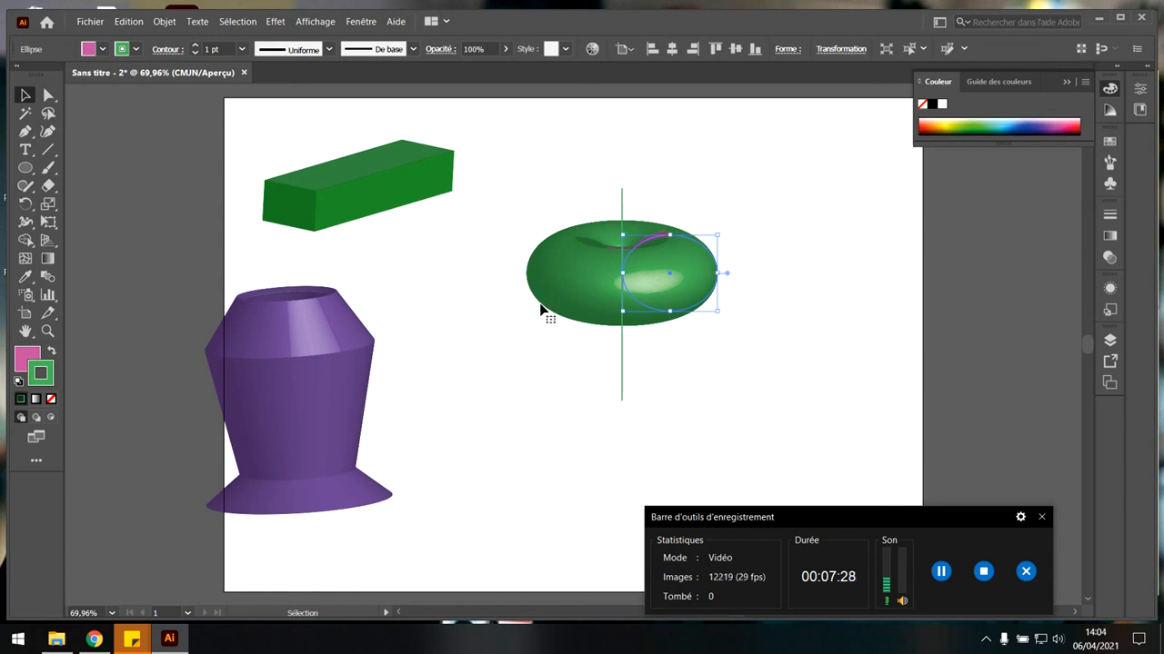
key(ctrl+z)
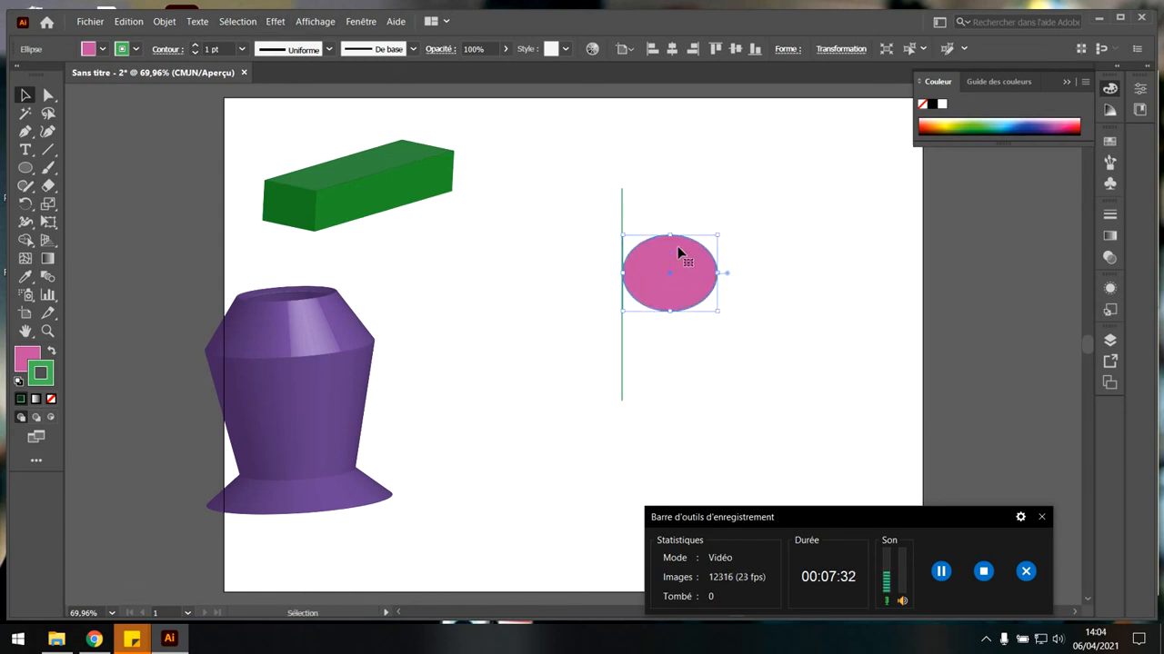
Apply a 3D Revolve effect to the ellipse with rotation angles -39°, -11° and 16°, and delete the revolved shape.
click(275, 21)
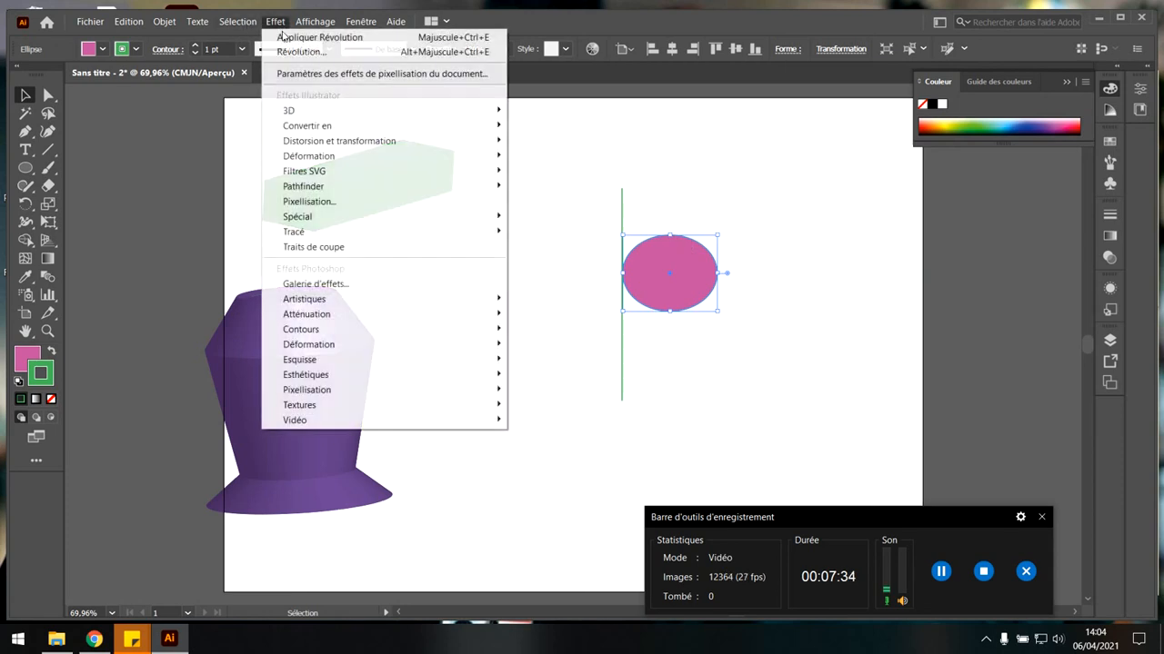
mouse_move(458, 112)
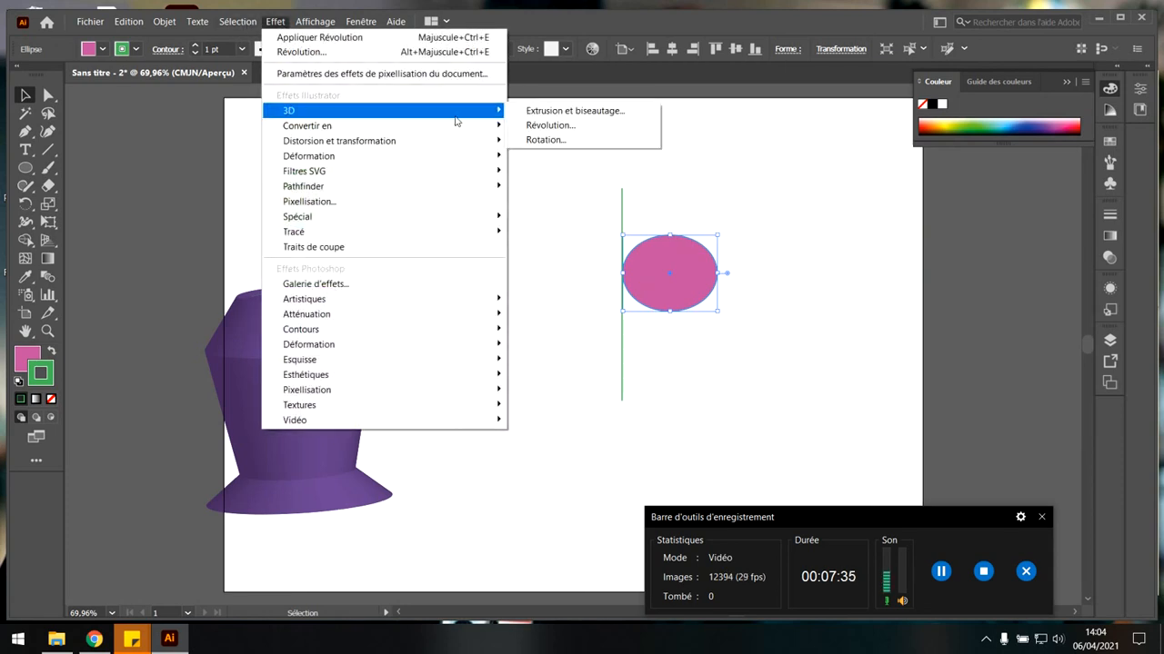
click(550, 125)
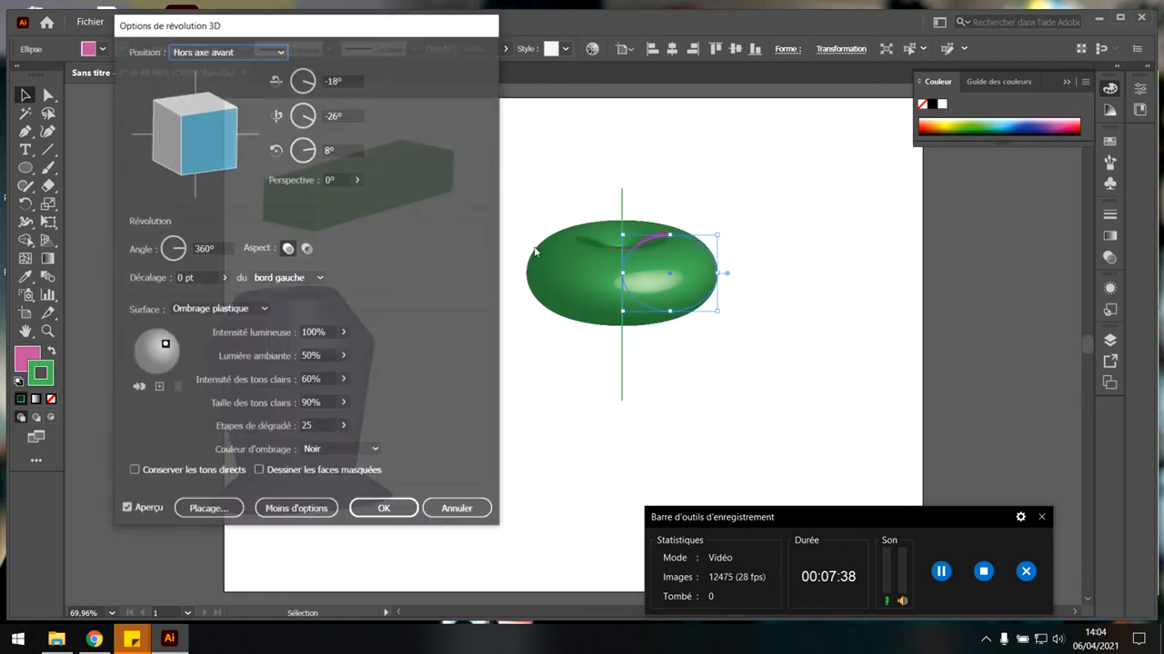
mouse_move(187, 130)
mouse_down()
mouse_move(223, 141)
mouse_move(172, 127)
mouse_up()
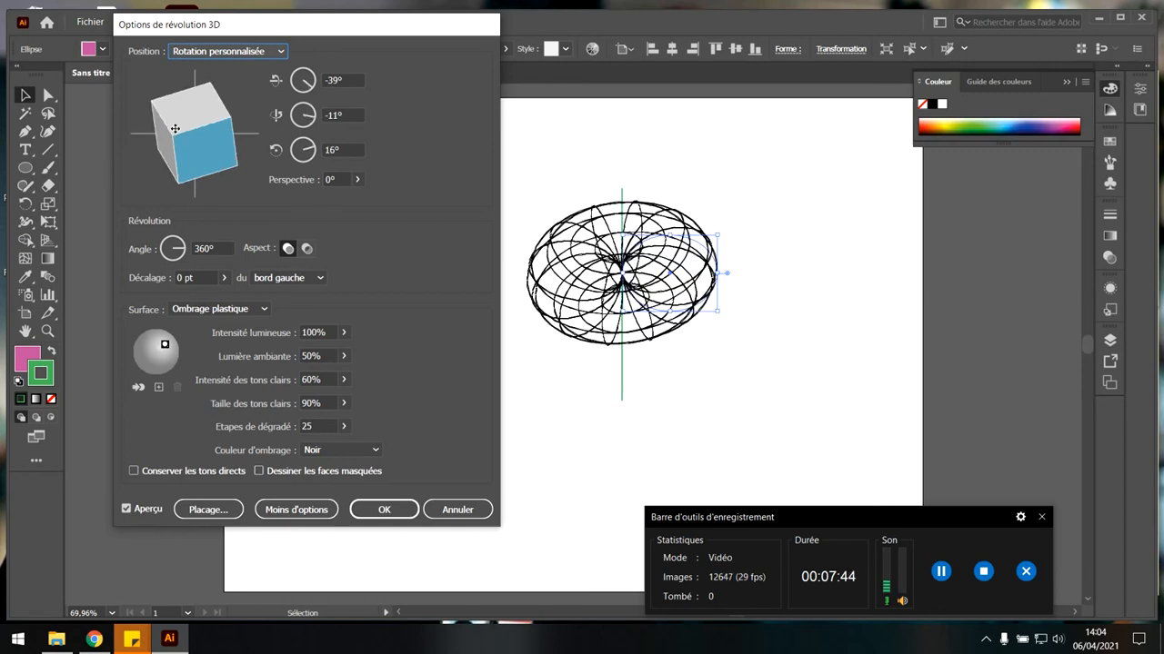
click(383, 509)
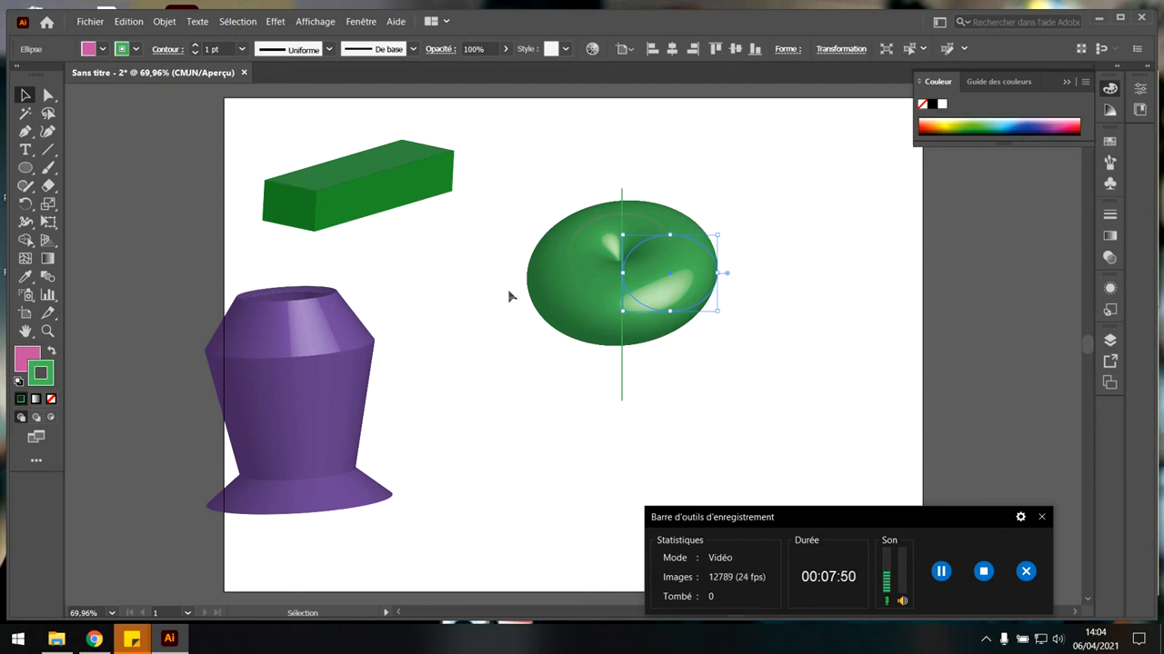
key(Delete)
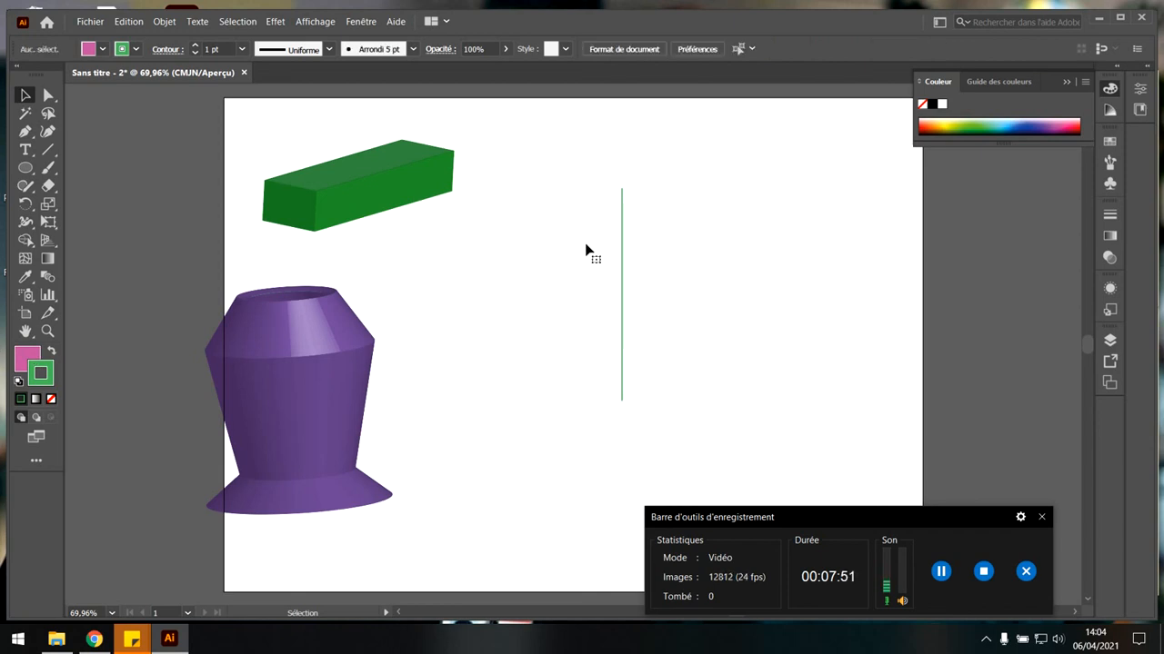
Draw a closed zigzag profile along the vertical axis line with the Pen tool, with irregular spikes on the right and a straight left side.
click(25, 131)
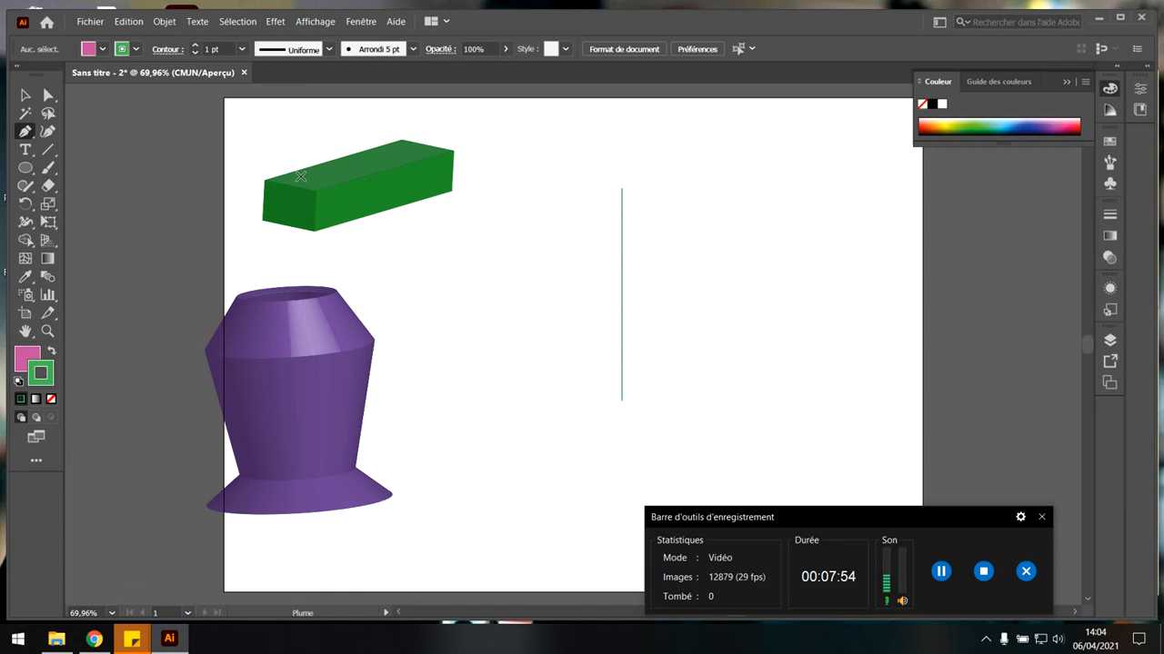
click(608, 209)
click(649, 187)
click(655, 221)
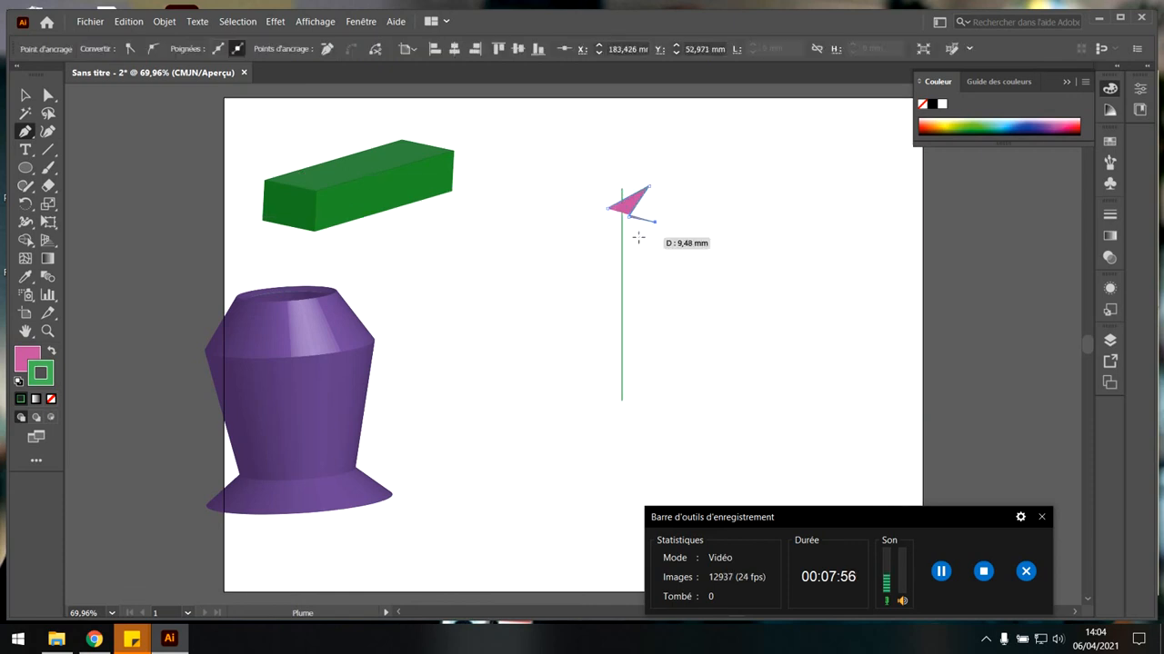
click(638, 237)
click(618, 267)
click(646, 281)
click(647, 293)
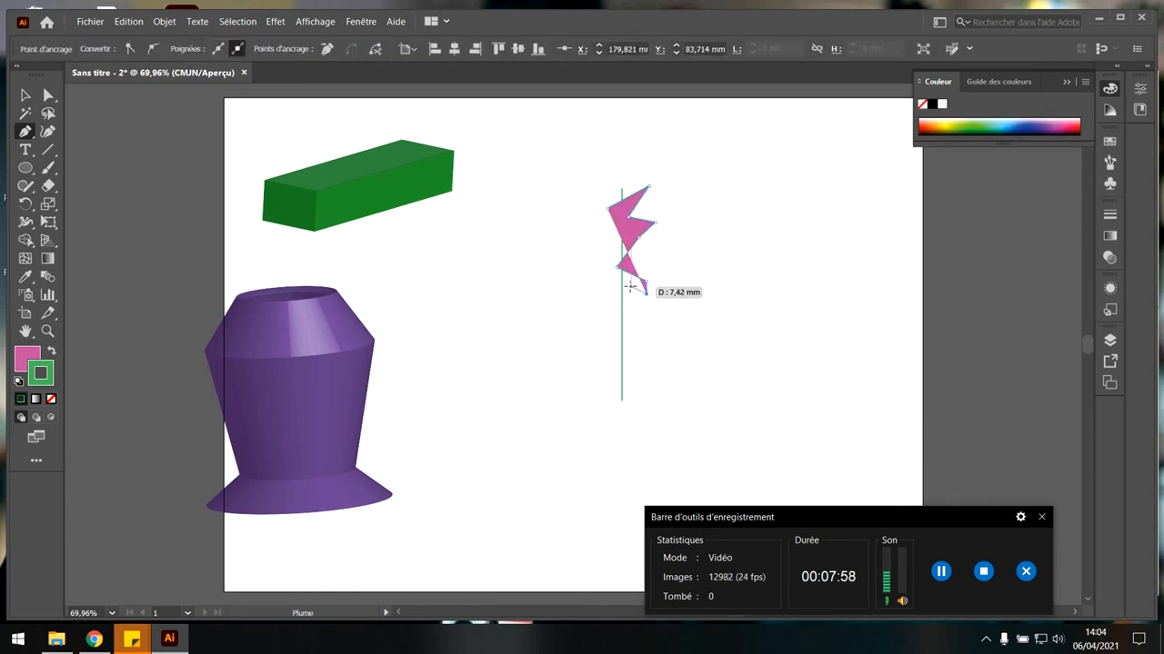
click(630, 286)
click(666, 326)
click(624, 318)
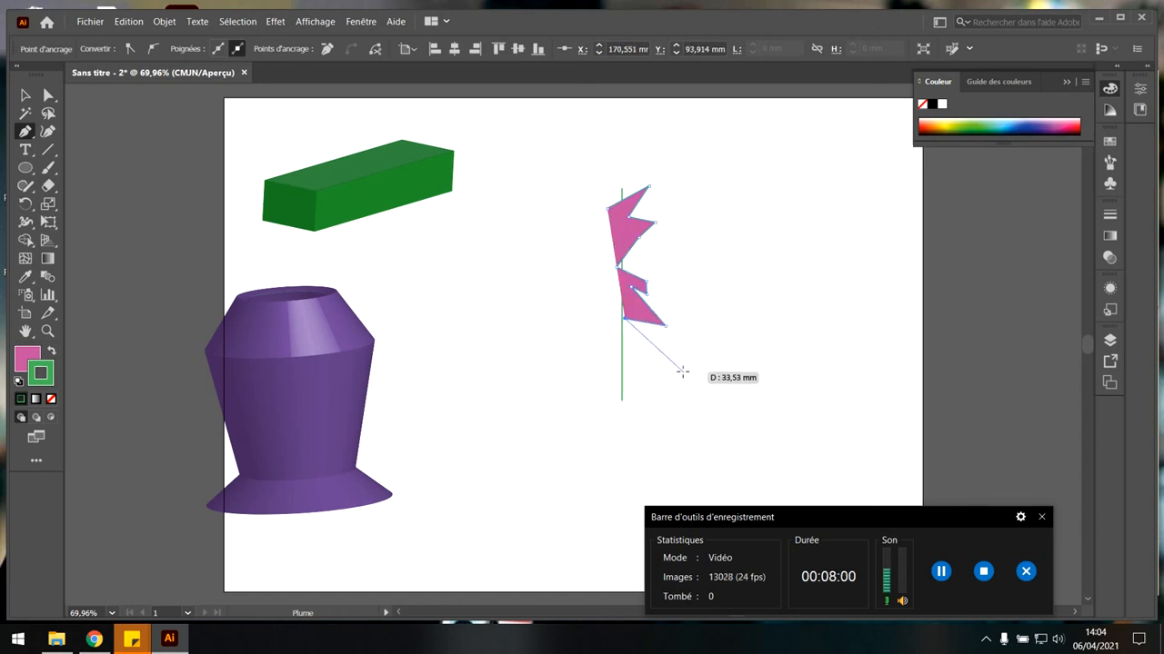
click(656, 333)
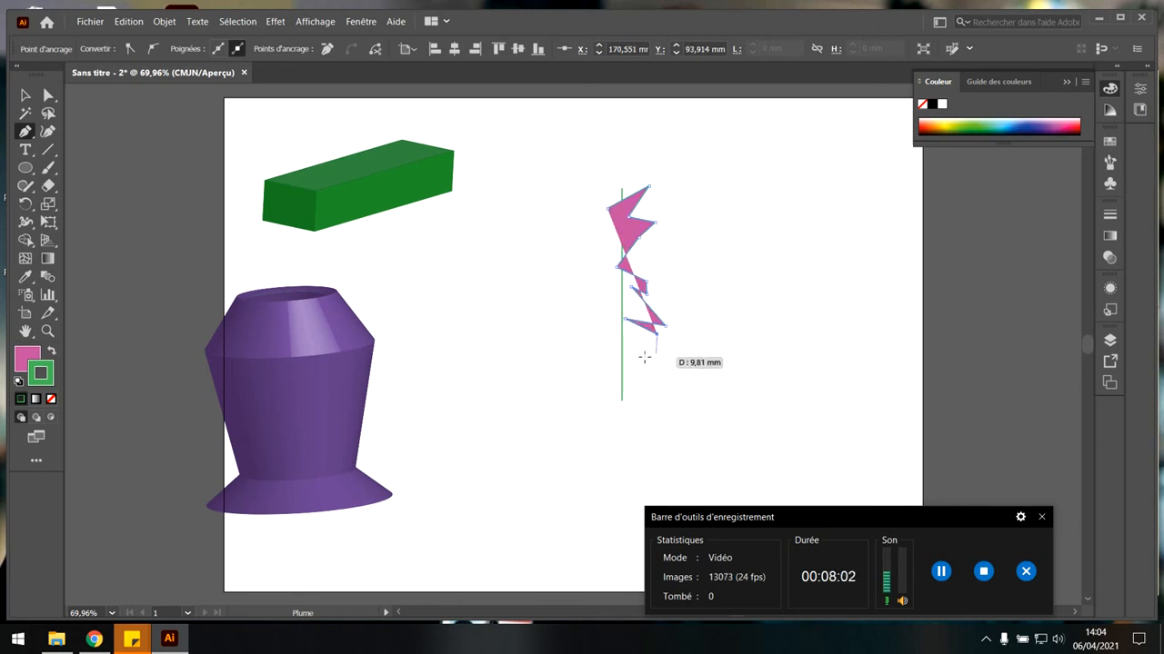
click(642, 371)
click(670, 371)
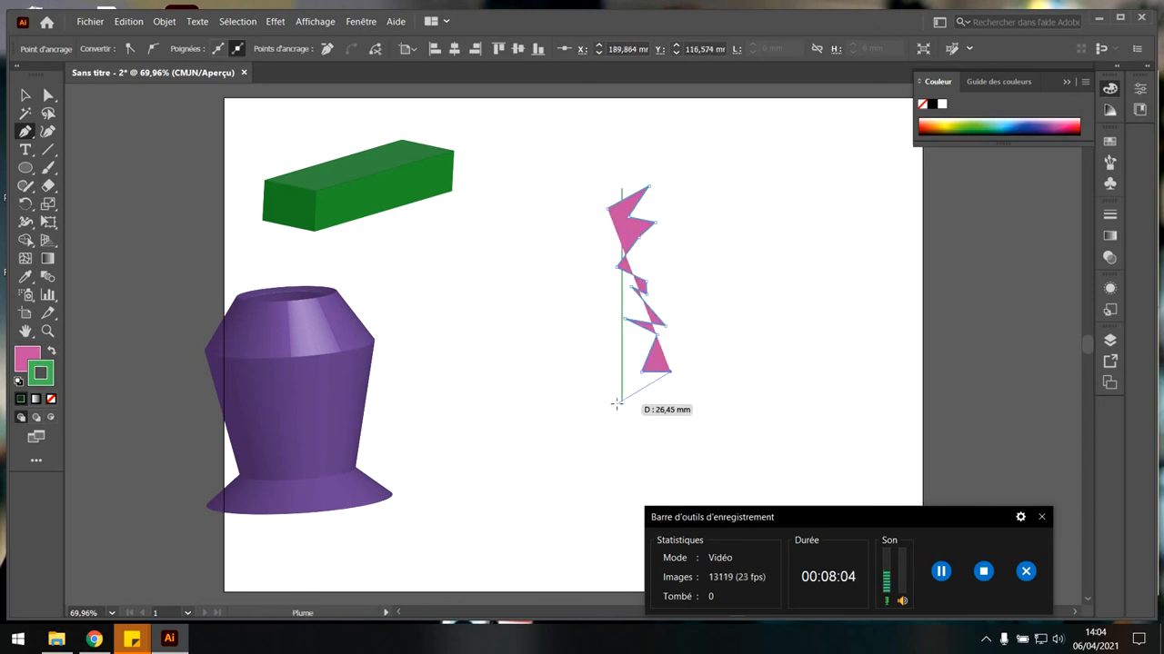
click(617, 403)
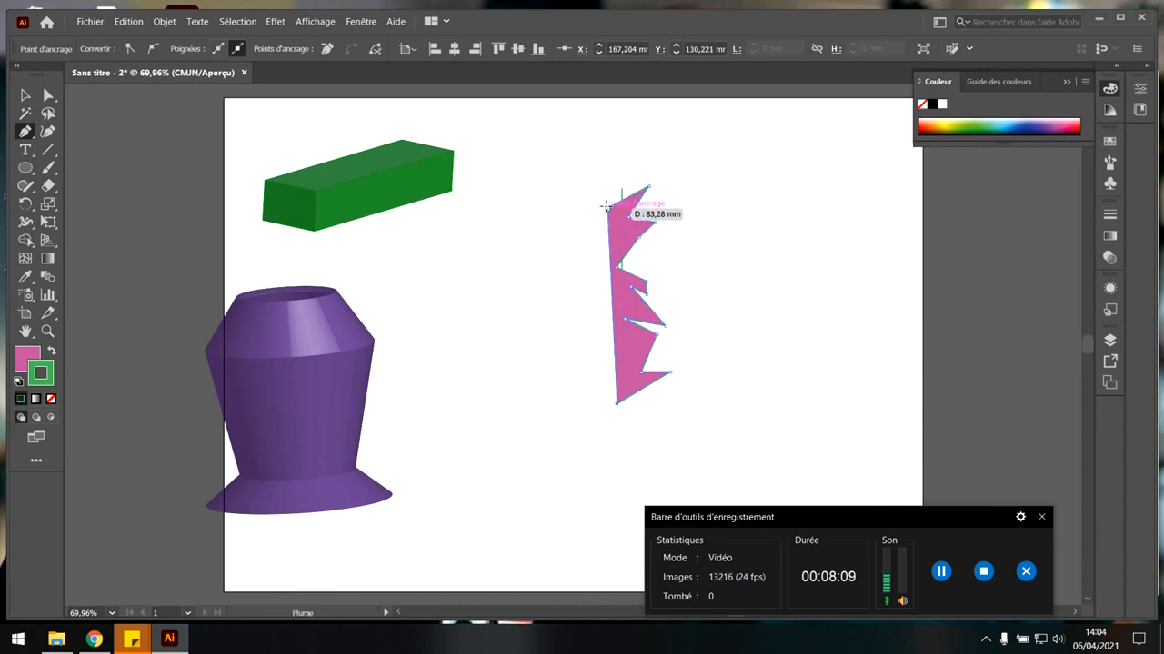
click(605, 207)
Move the zigzag profile's bottom-left anchor point directly below its top-left anchor to make the left side vertical.
key(v)
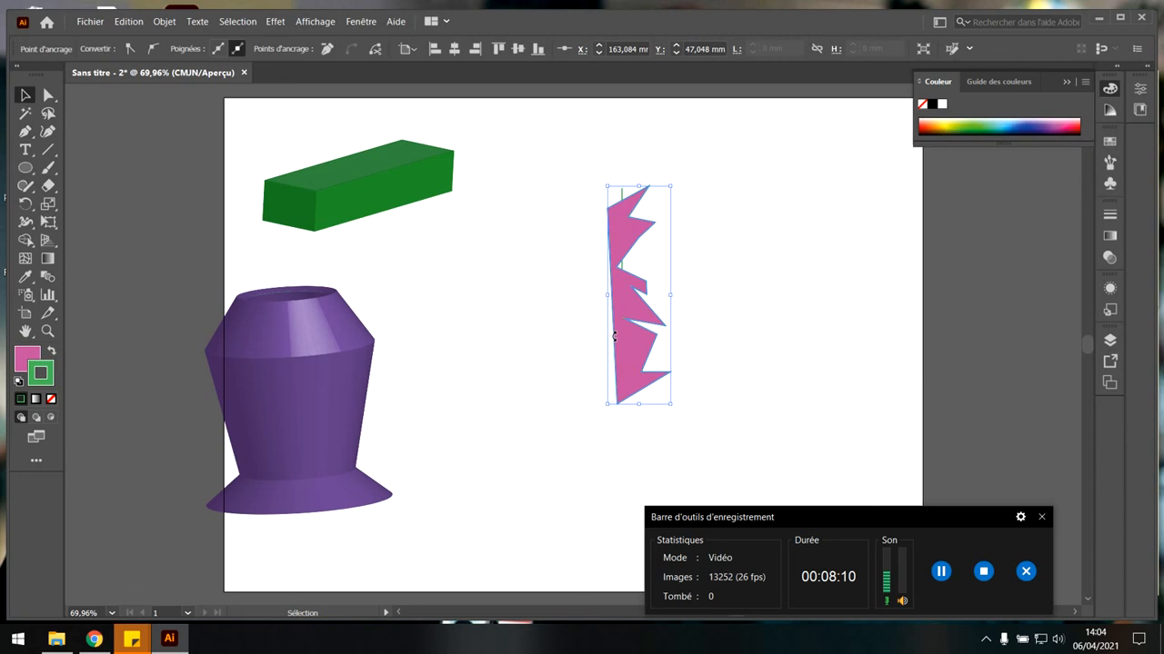
click(625, 433)
key(a)
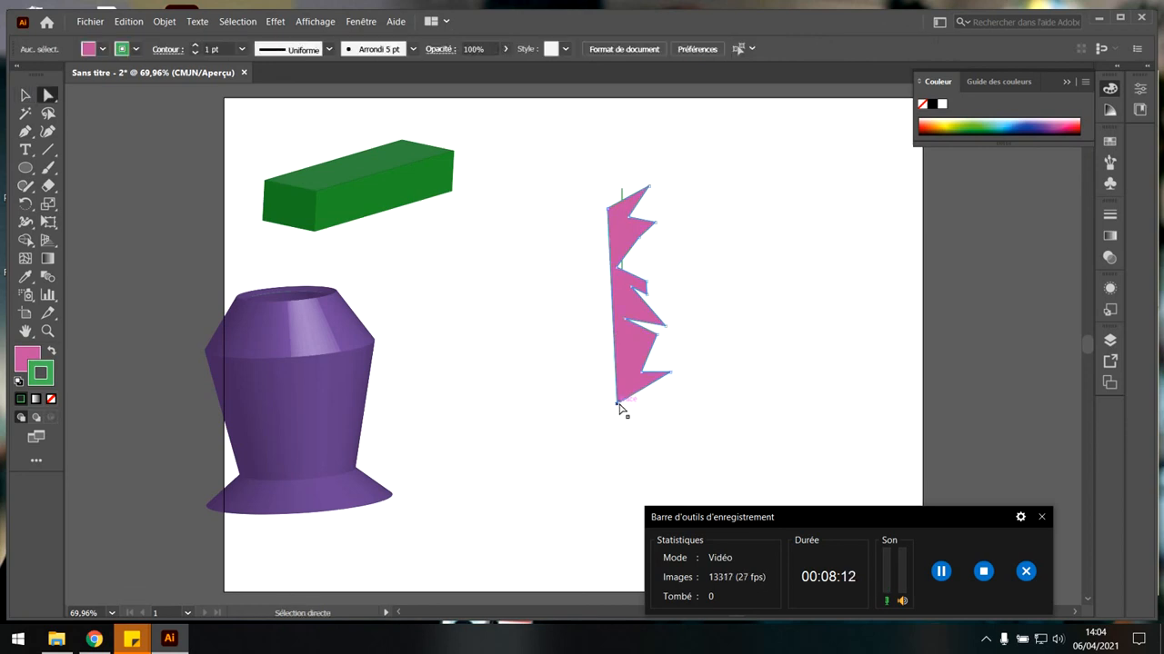
mouse_move(618, 403)
mouse_down()
mouse_move(586, 397)
mouse_move(606, 394)
mouse_up()
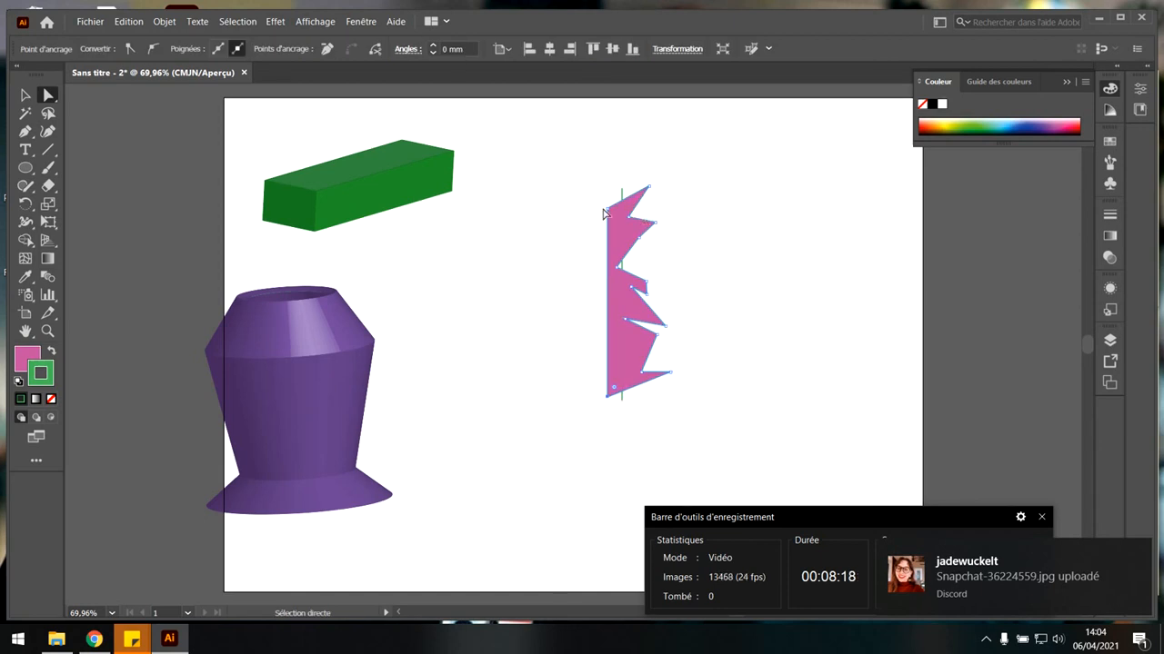
Apply a 360° 3D Revolve effect to the zigzag profile around its left edge in the off-axis front position.
click(277, 22)
mouse_move(326, 111)
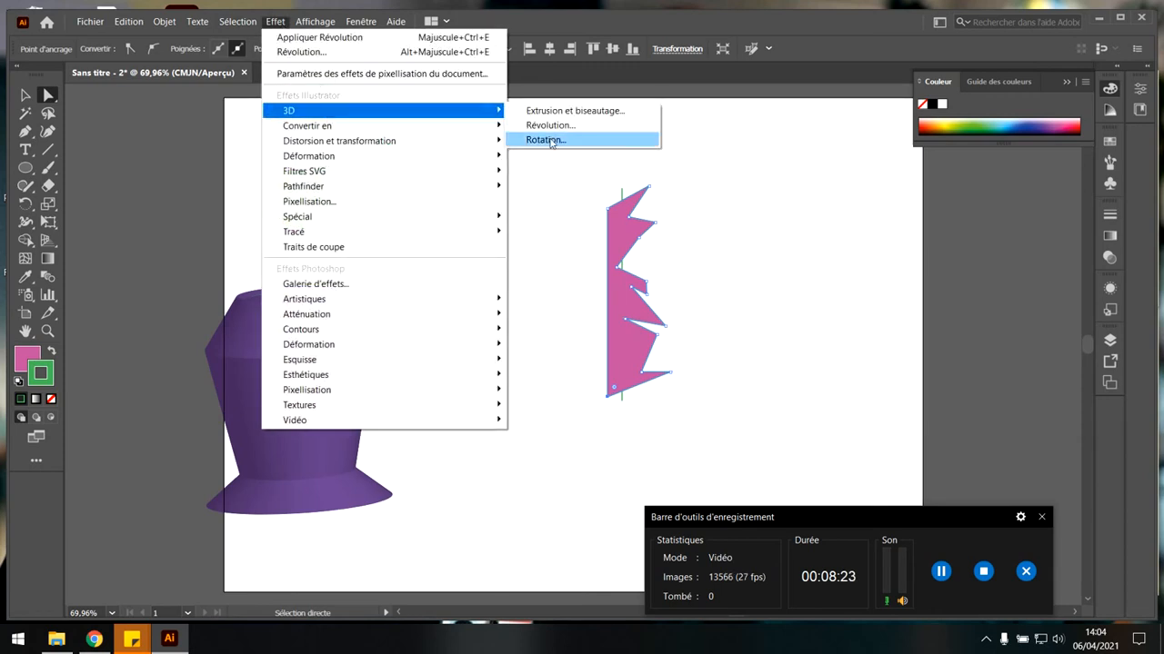
click(609, 124)
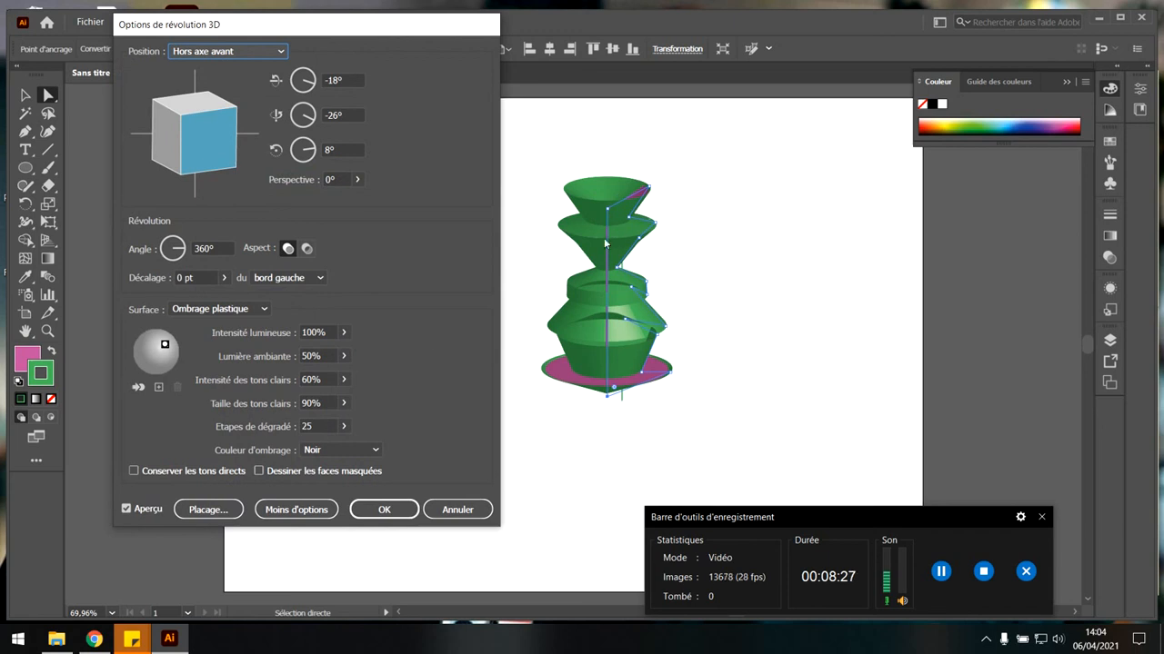
click(400, 509)
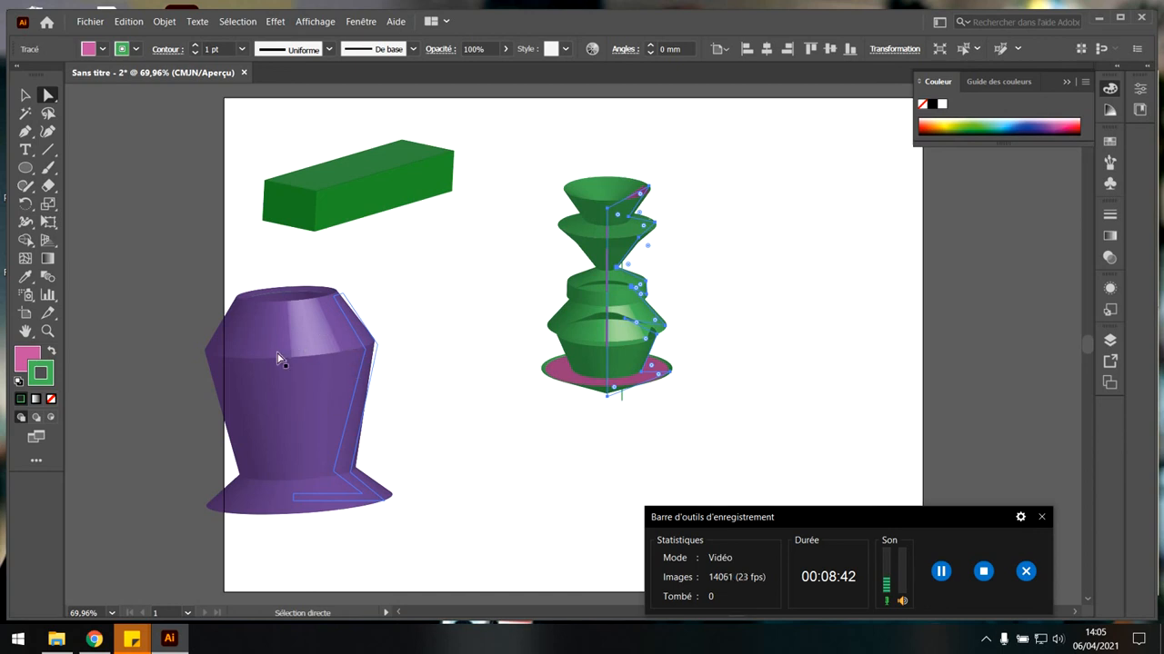
Swap the revolved zigzag shape's fill and stroke colours so the stroke is pink, and set its fill to none.
click(25, 94)
click(211, 179)
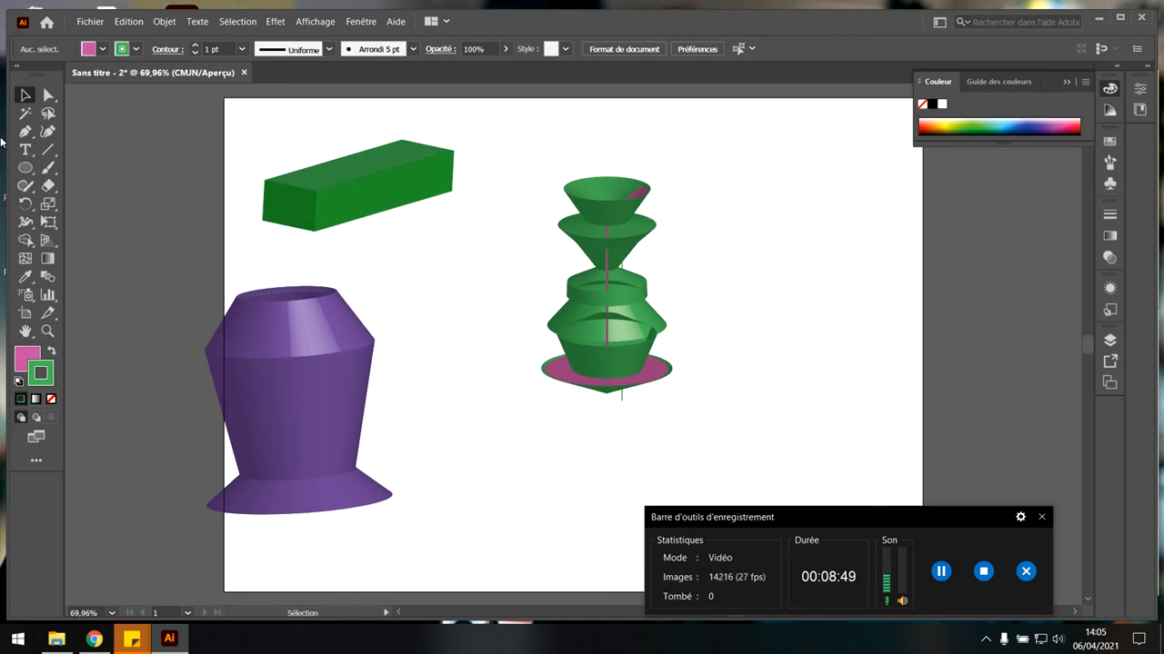
click(621, 270)
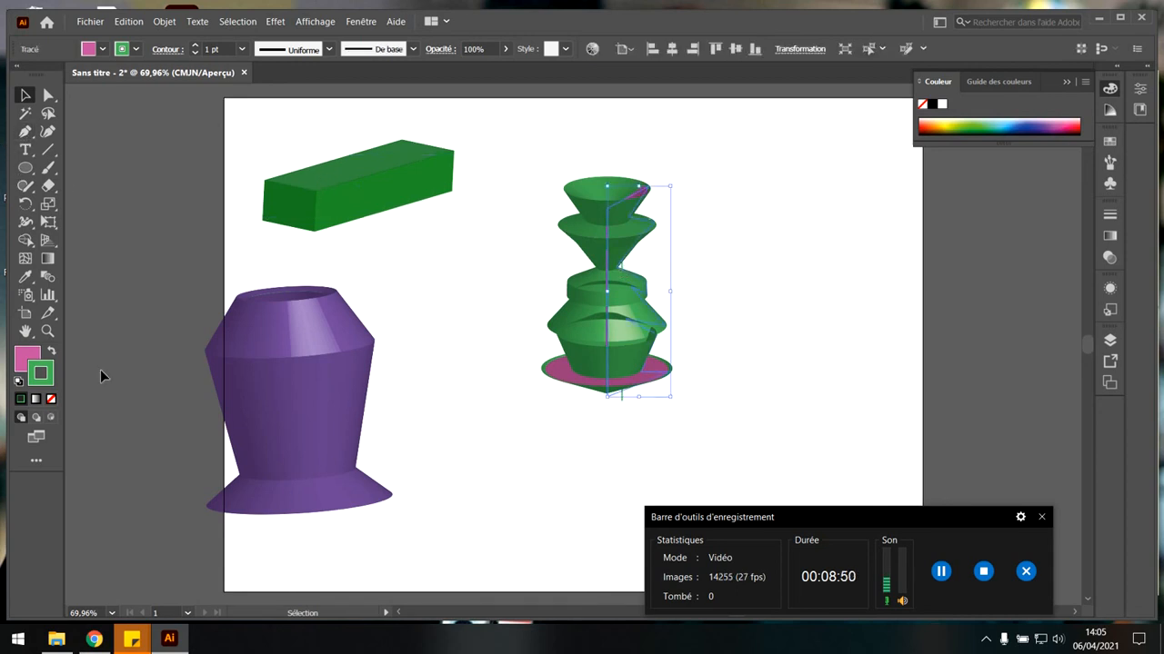
click(51, 352)
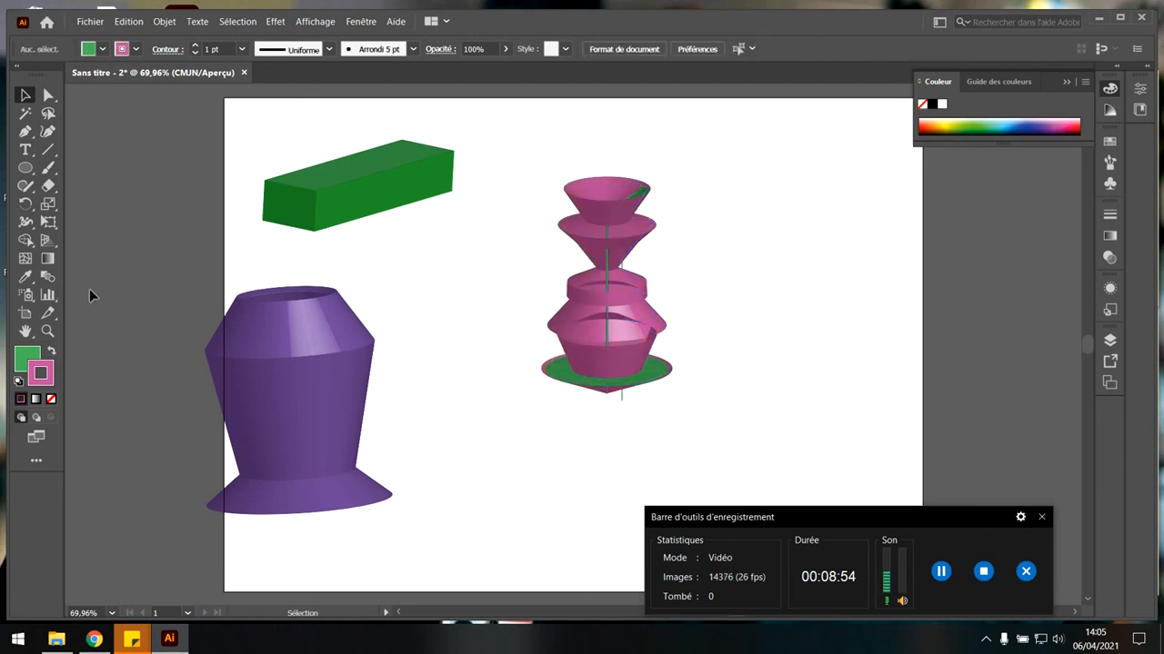
click(26, 360)
click(53, 399)
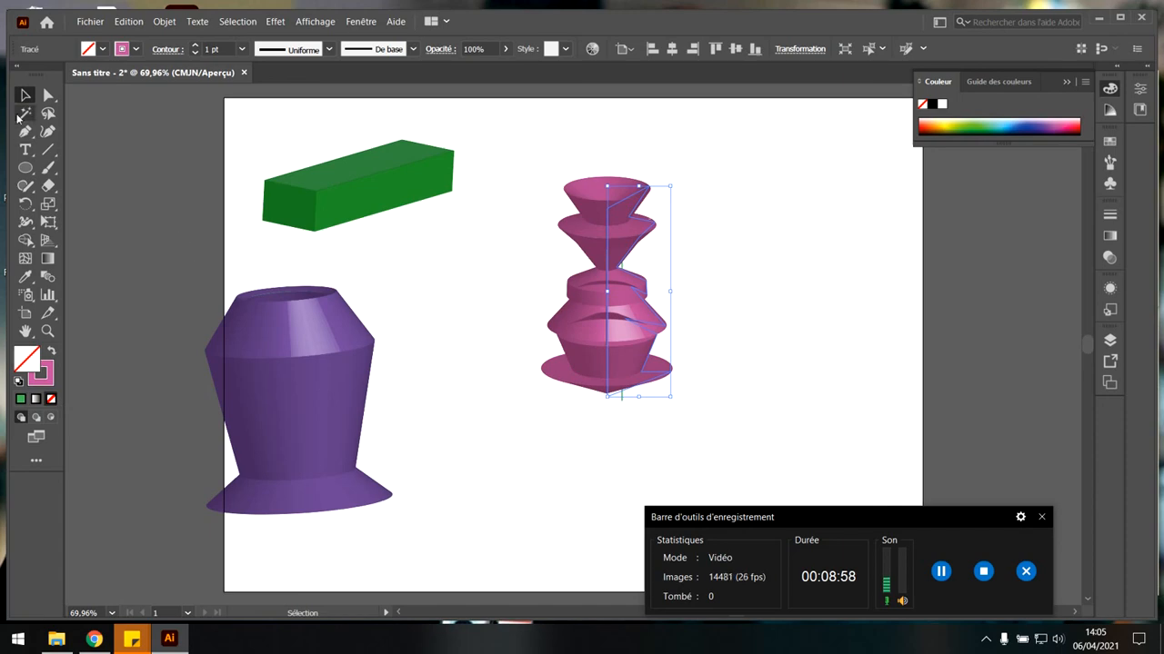